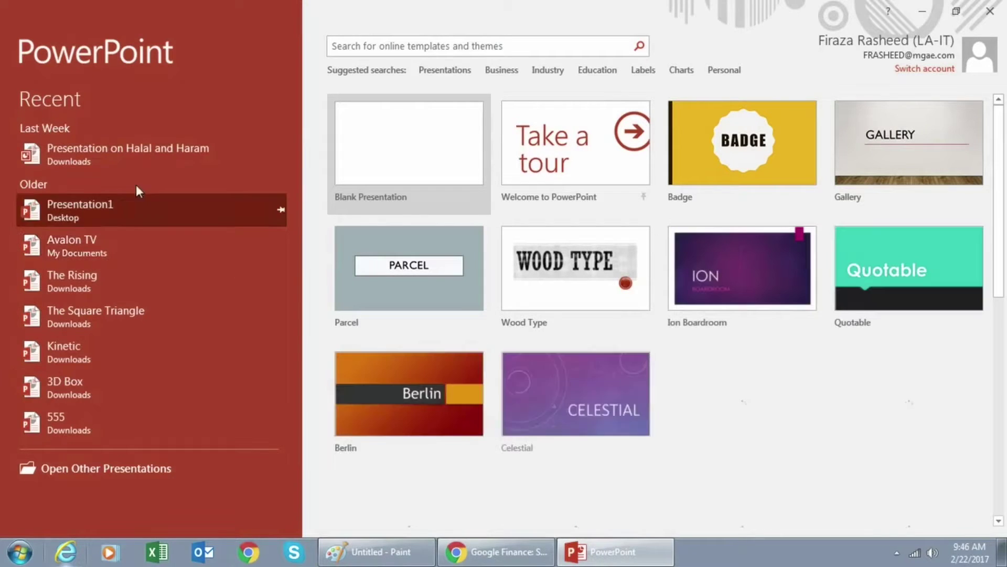
Start a new blank presentation from the PowerPoint start screen.
click(415, 177)
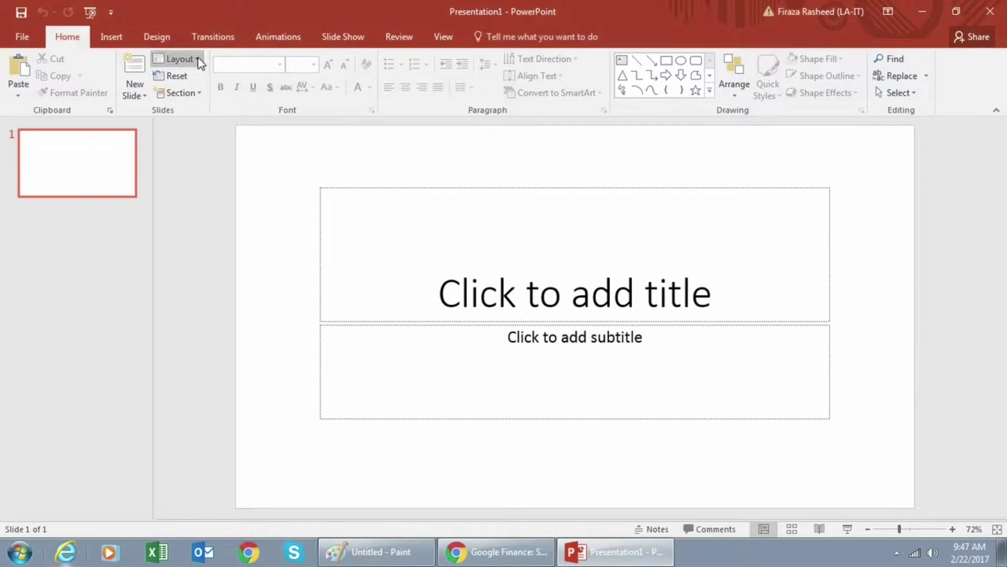
Switch slide 1 to the Blank layout, removing its title and subtitle placeholders.
click(200, 238)
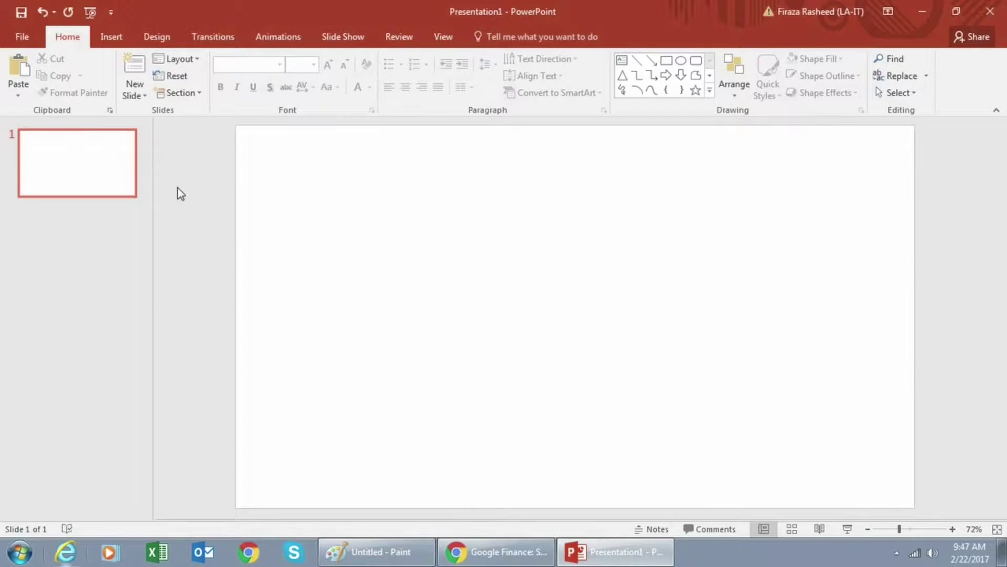
click(120, 43)
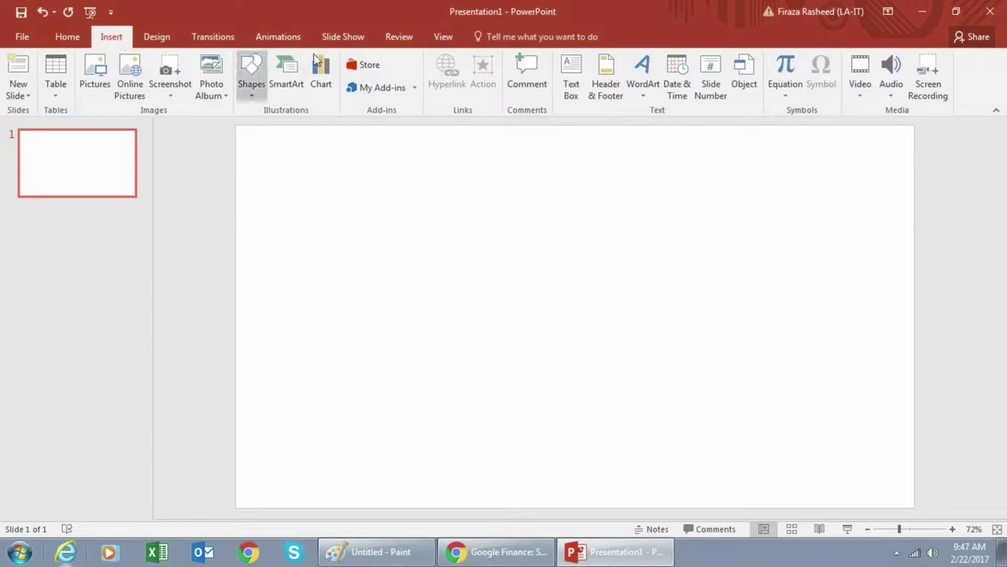
Insert a plain black WordArt text box reading 'Rain or Shine'.
click(644, 101)
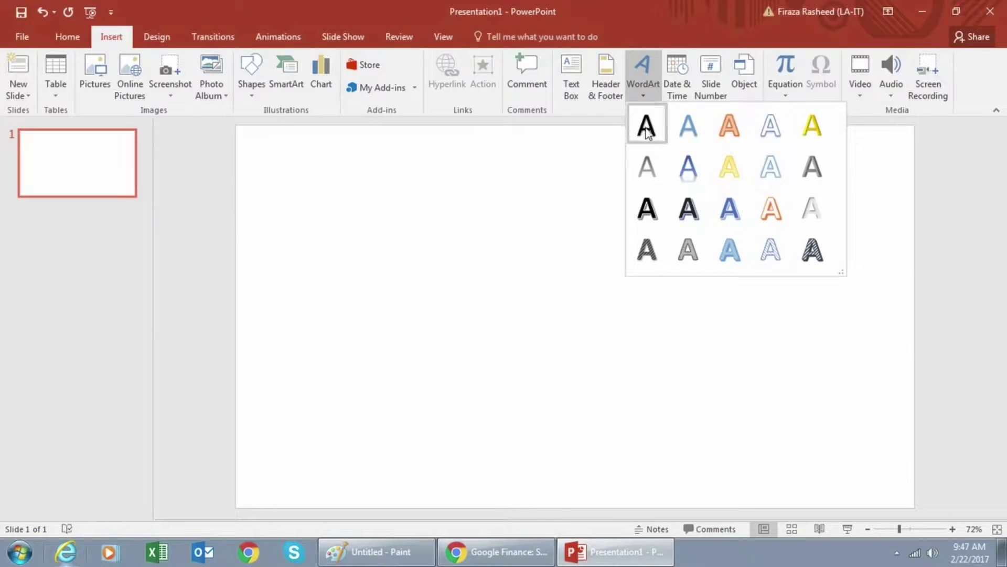
click(646, 127)
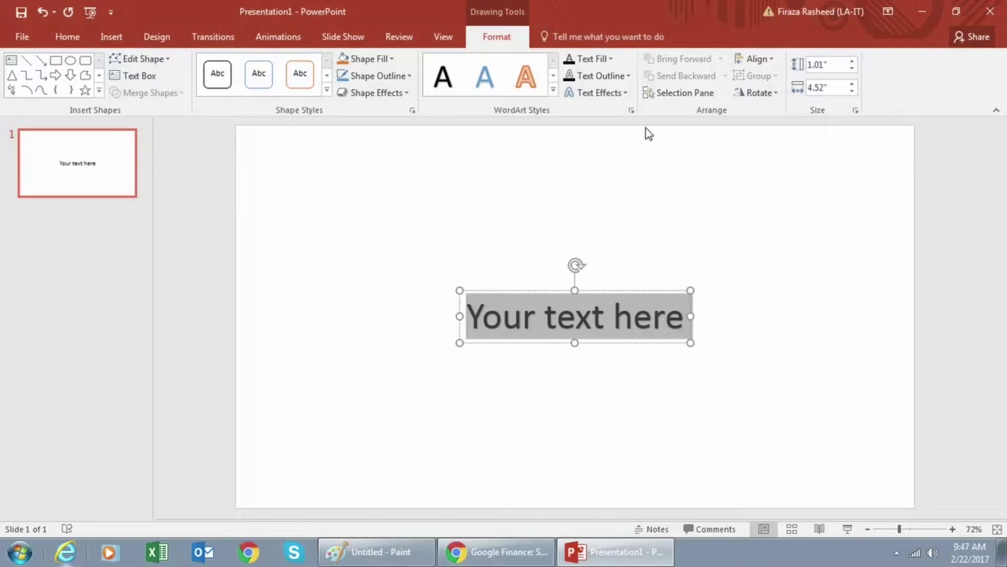
text(Rain)
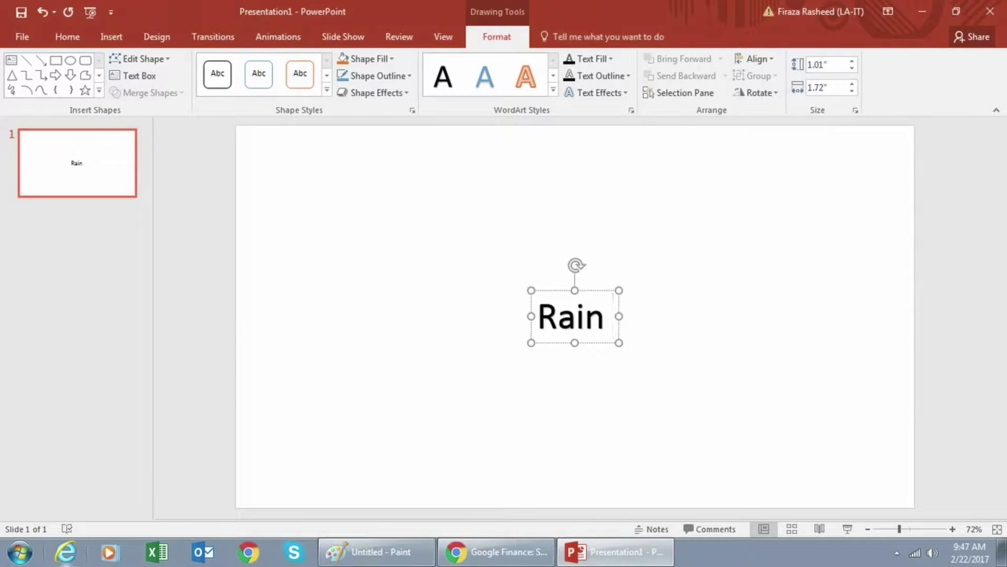
text( or S)
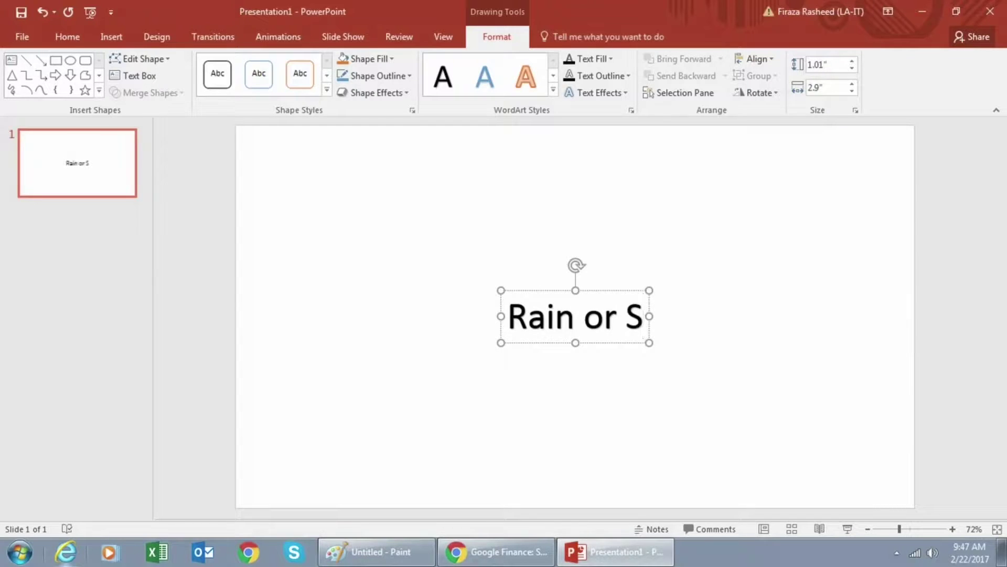
text(hine)
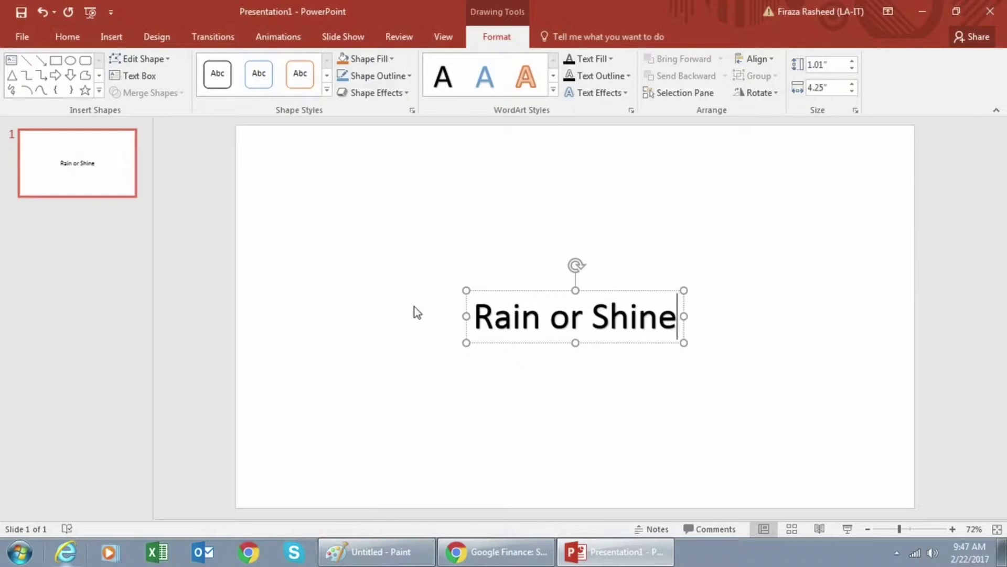
click(433, 315)
click(485, 317)
Copy the 'Rain or Shine' text box and paste a duplicate, keeping source formatting.
click(710, 323)
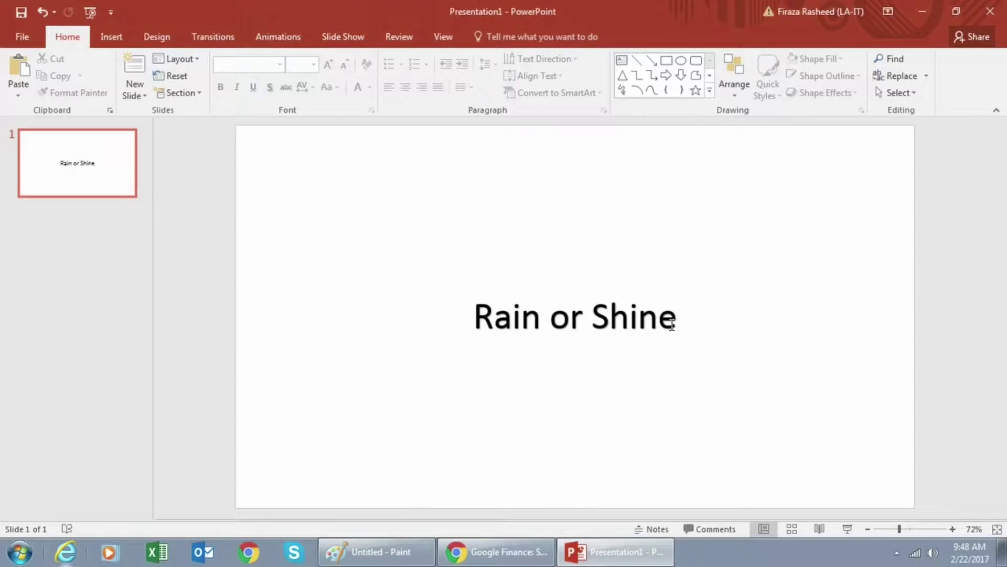
click(480, 314)
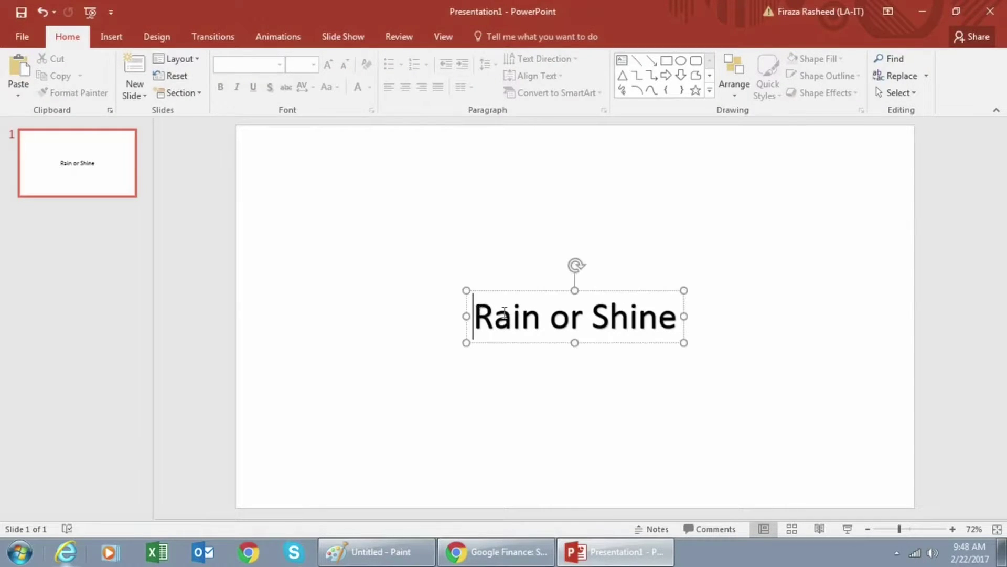
triple_click(480, 314)
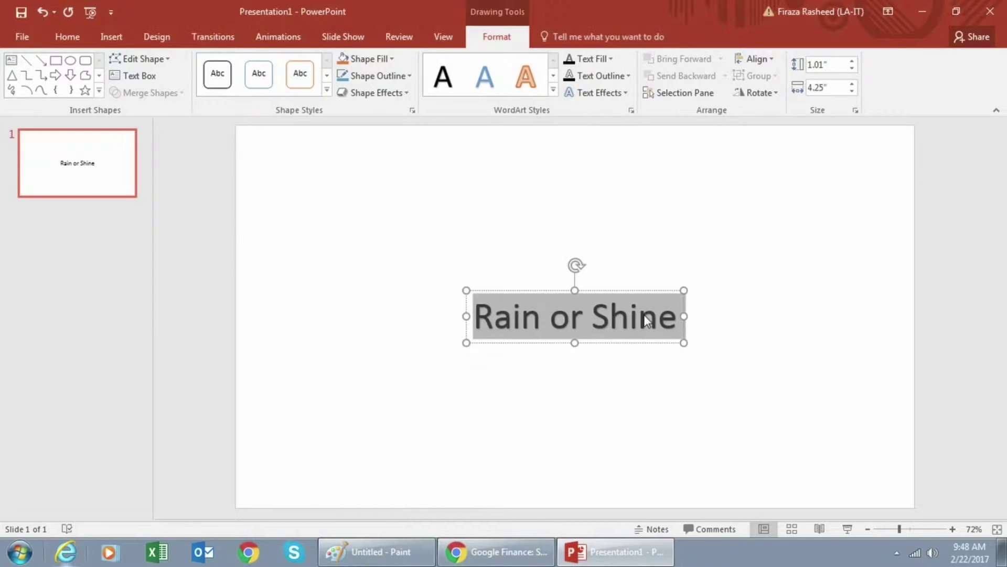
right_click(644, 315)
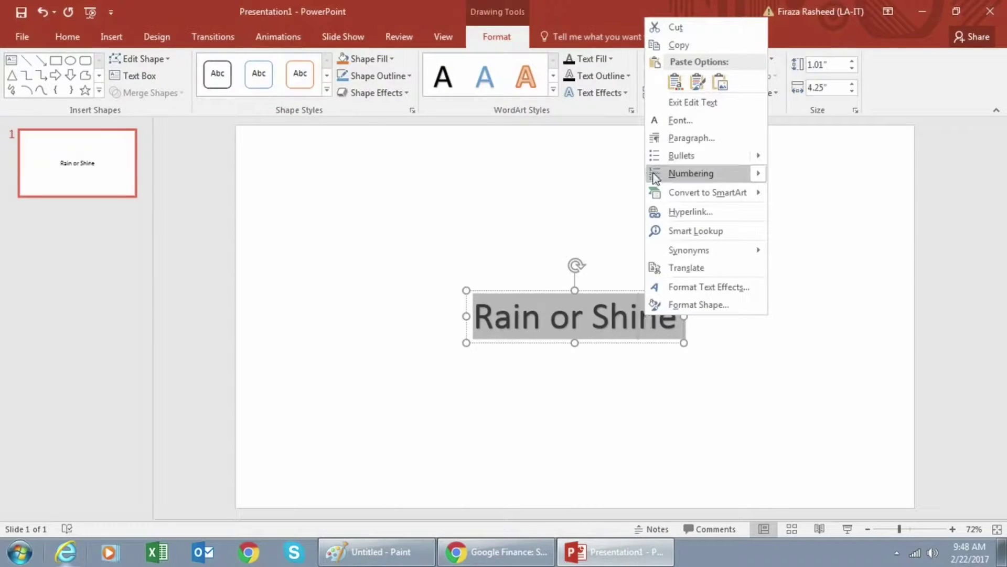
click(663, 46)
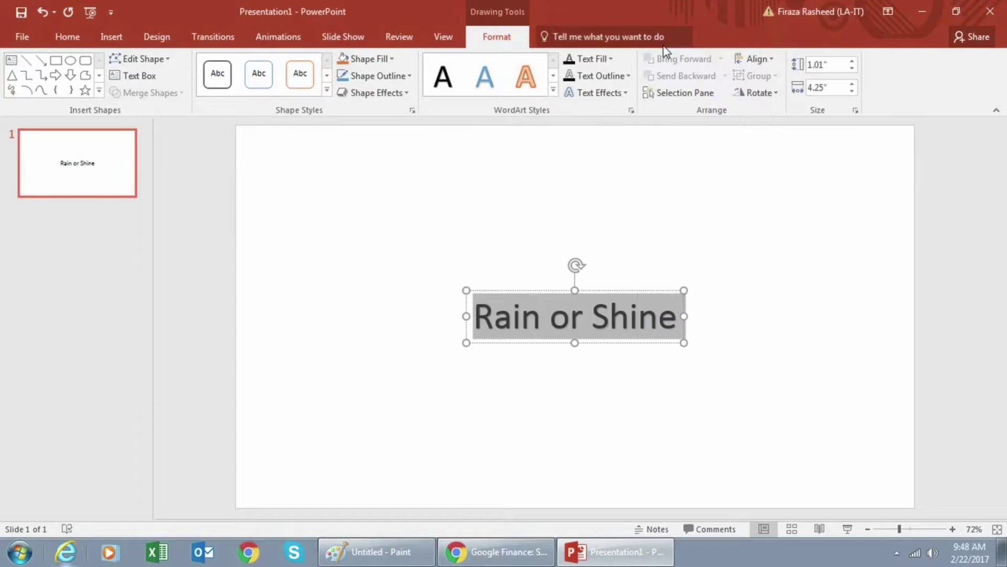
right_click(508, 200)
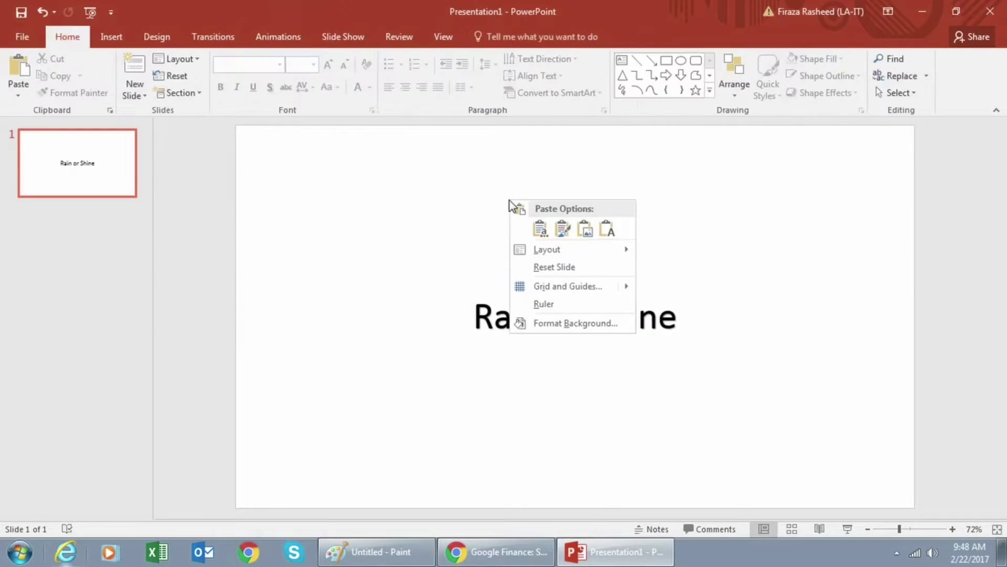
click(565, 231)
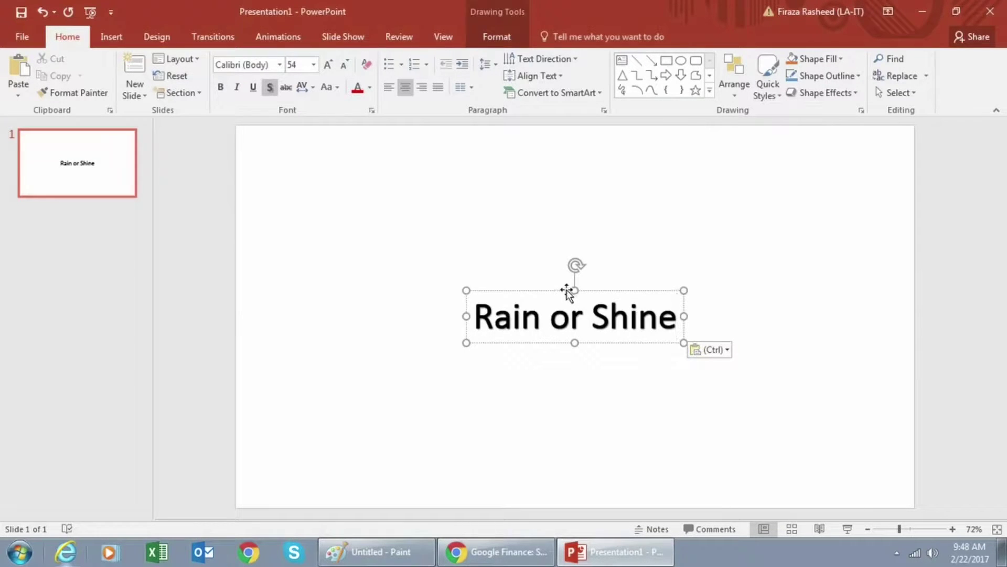
Move the pasted copy above the original and replace its text with a quotation mark.
drag(569, 290, 566, 207)
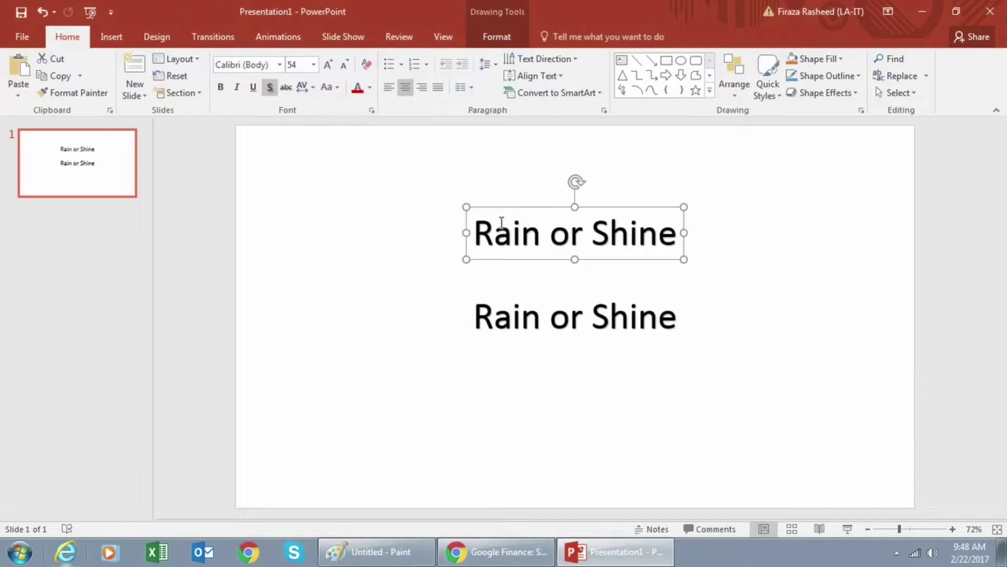
drag(481, 229, 665, 216)
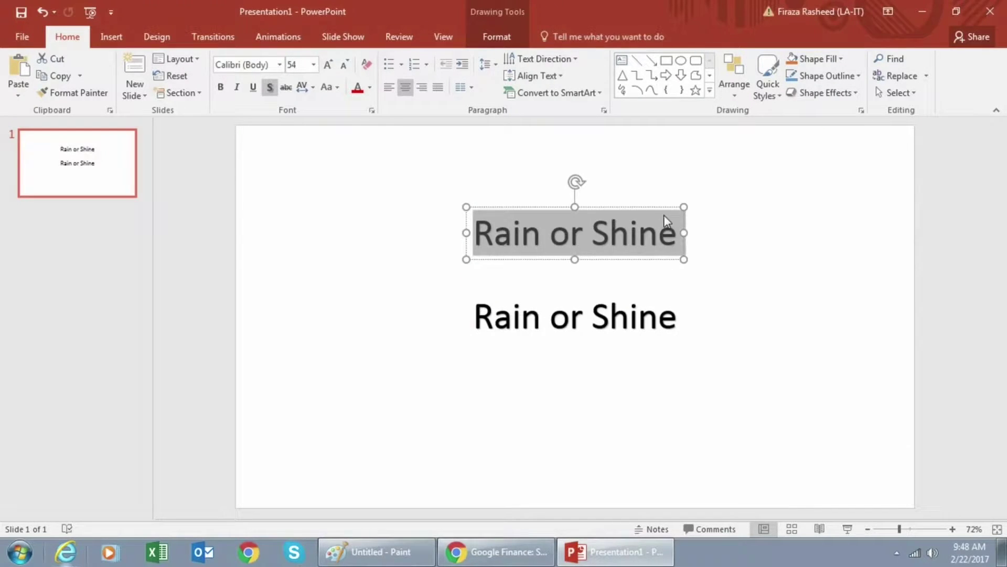
text(")
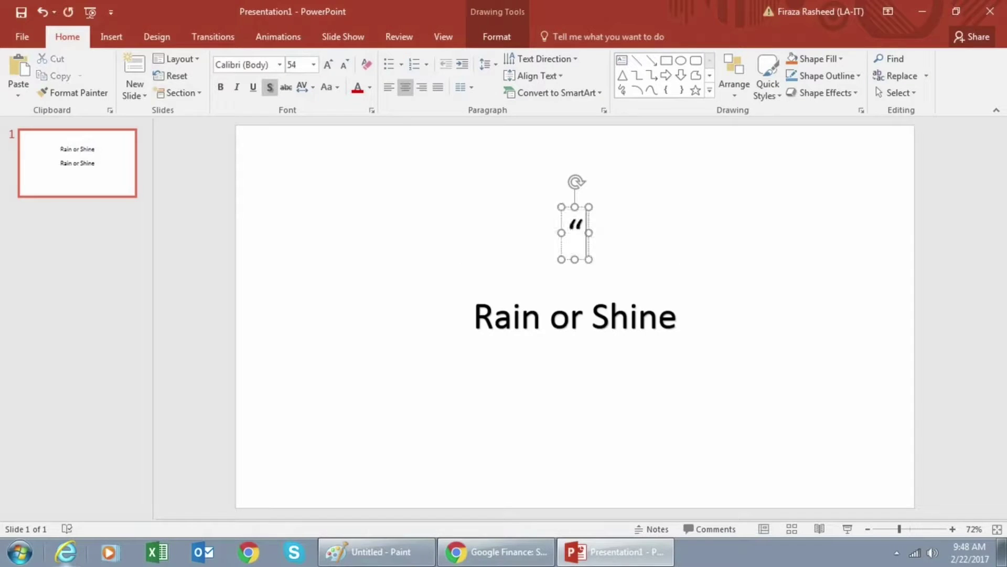
click(685, 225)
click(580, 226)
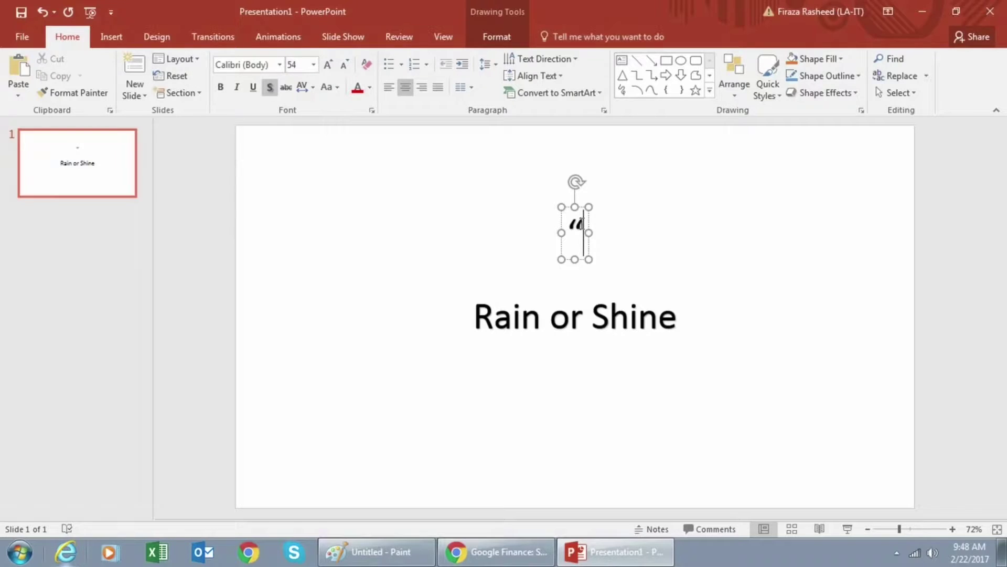
Set the quotation mark's font size to 60.
triple_click(581, 224)
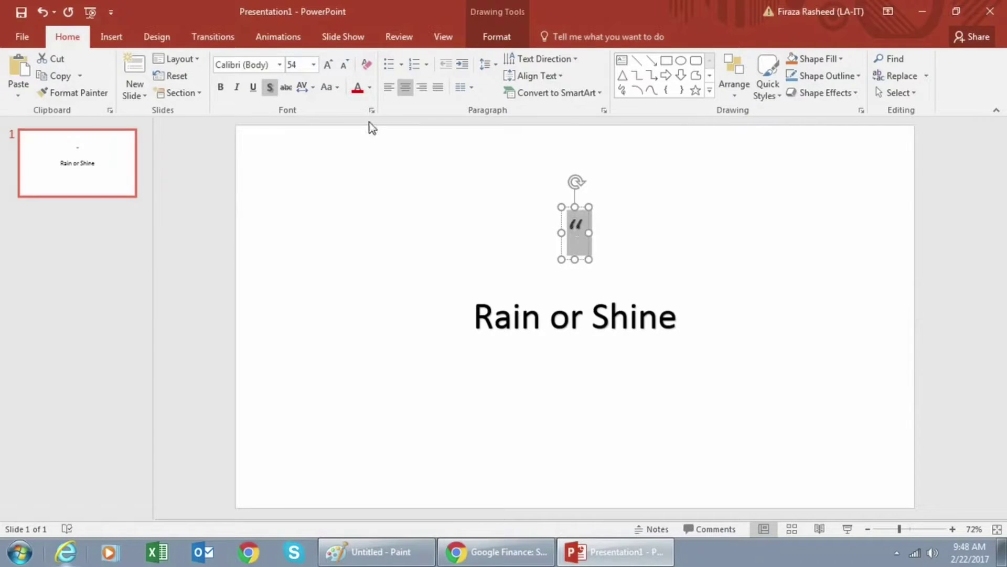
click(310, 64)
click(306, 175)
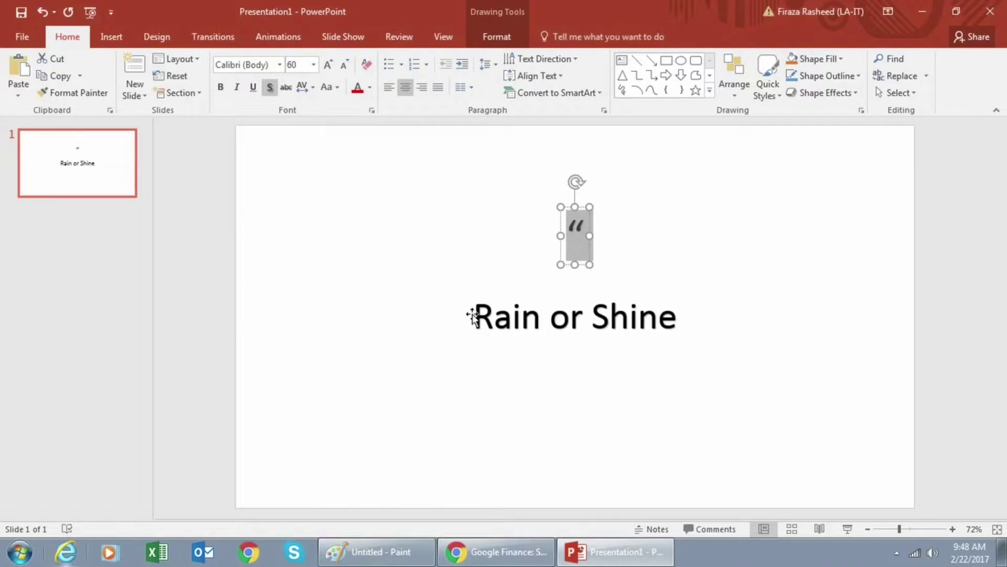
click(648, 236)
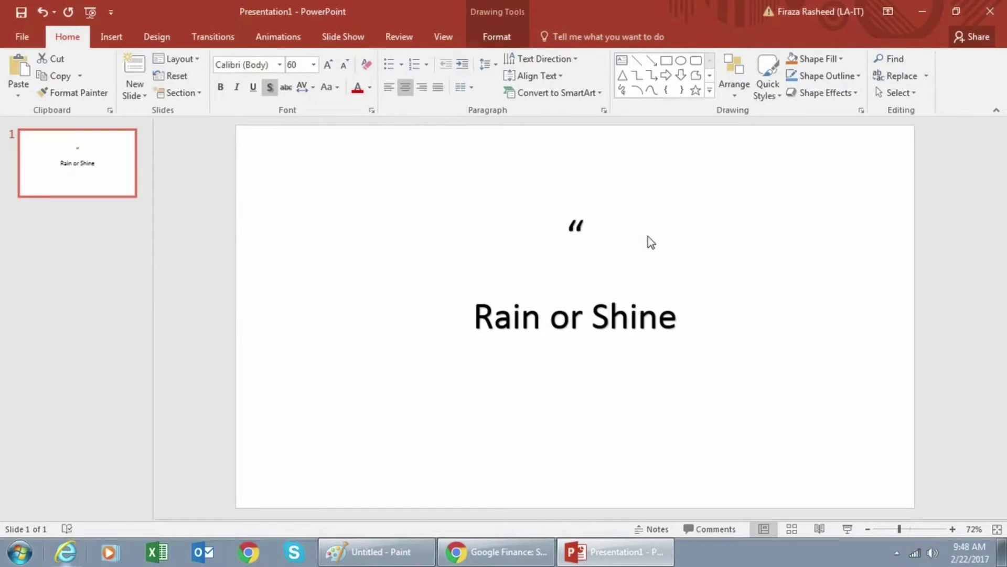
click(568, 225)
drag(568, 225, 580, 224)
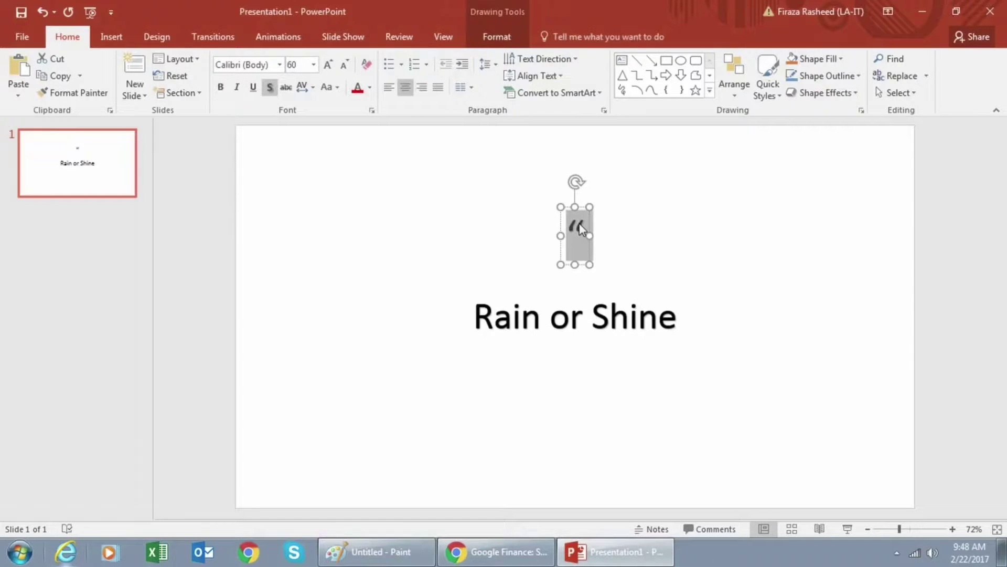
Duplicate the quotation mark and move the copy to the slide's upper right.
right_click(580, 225)
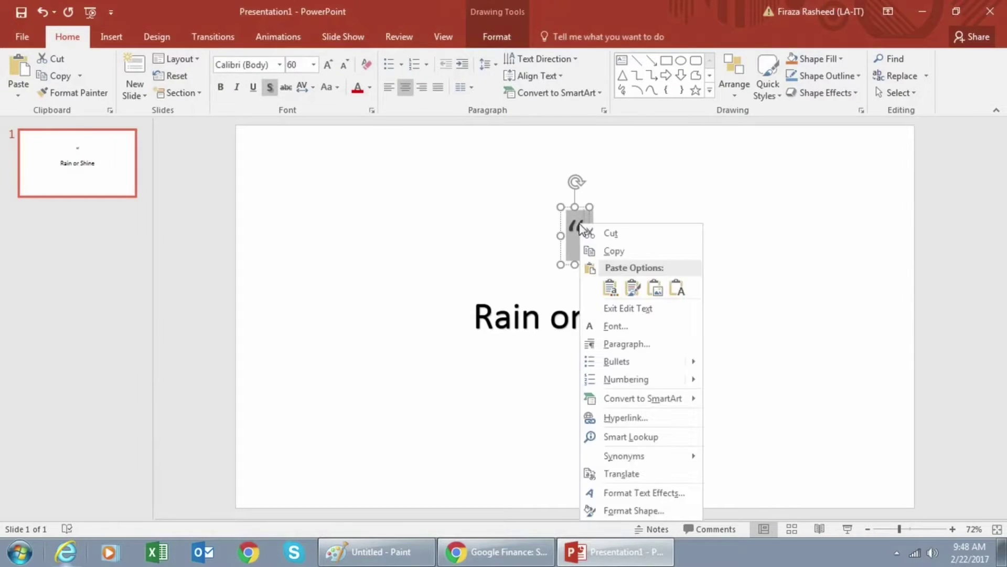
click(609, 251)
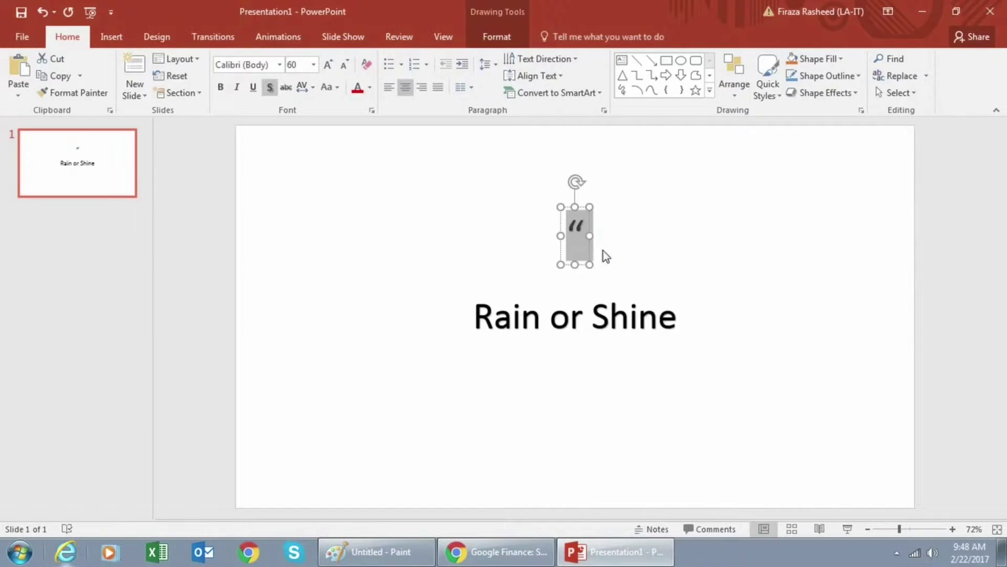
right_click(704, 229)
click(755, 253)
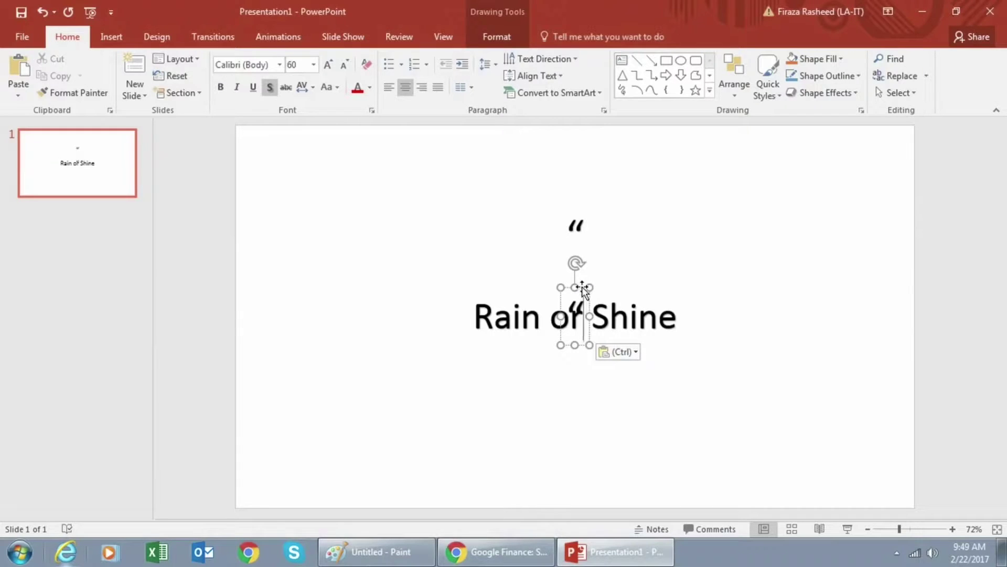
drag(588, 288, 754, 261)
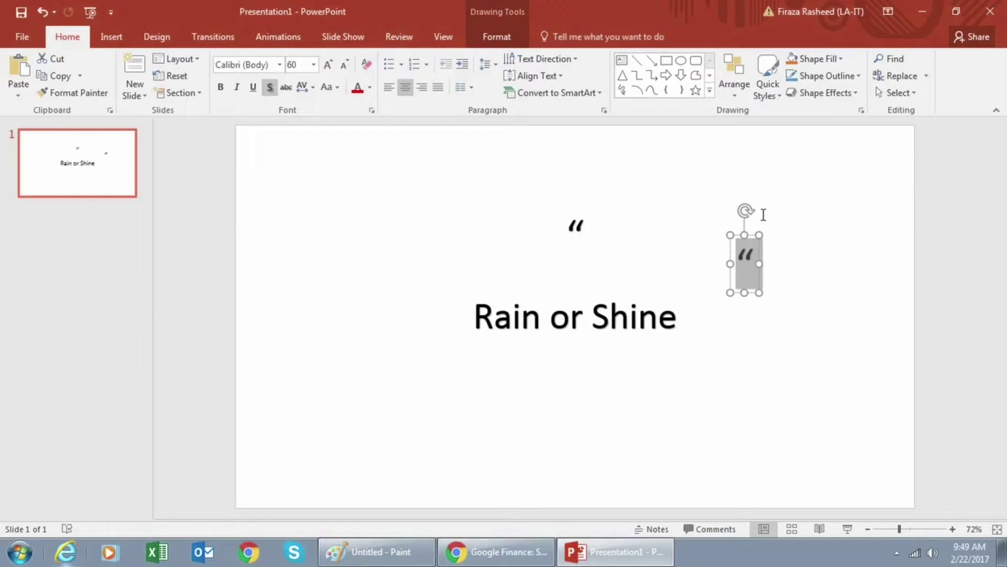
Rotate the copy into a closing quote below the text's end; shift the opening quote toward its start.
click(733, 221)
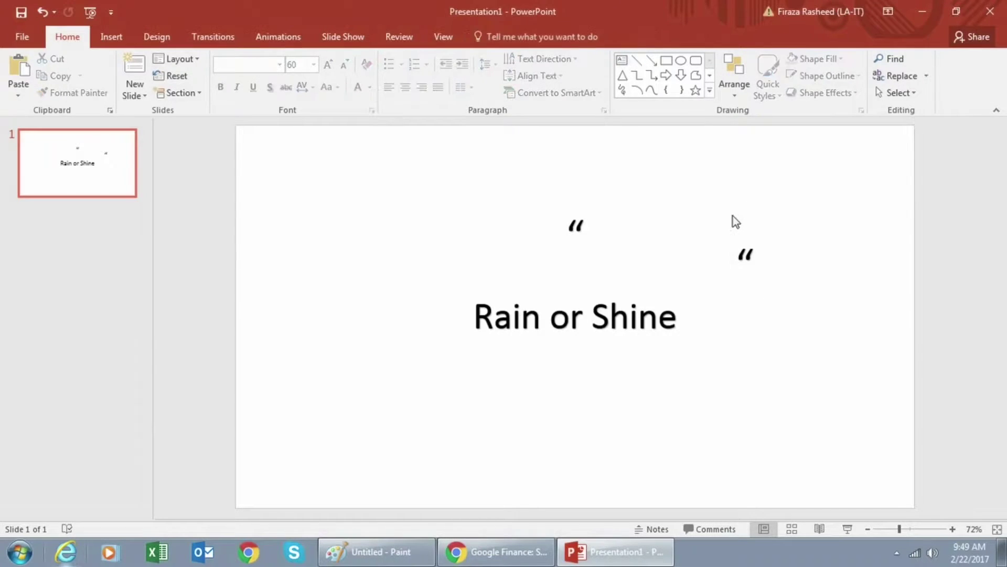
click(754, 245)
drag(746, 211, 739, 410)
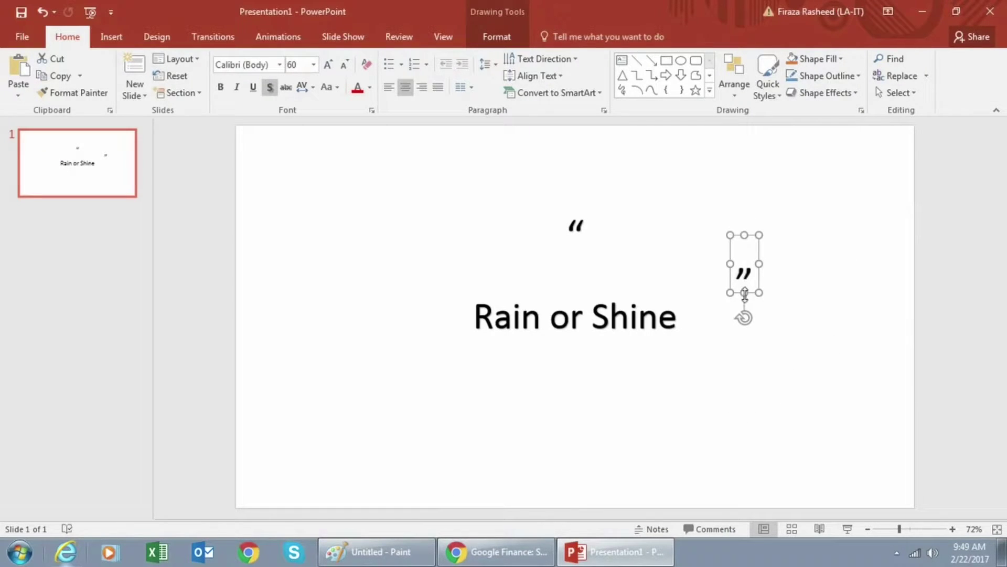
drag(753, 294, 681, 370)
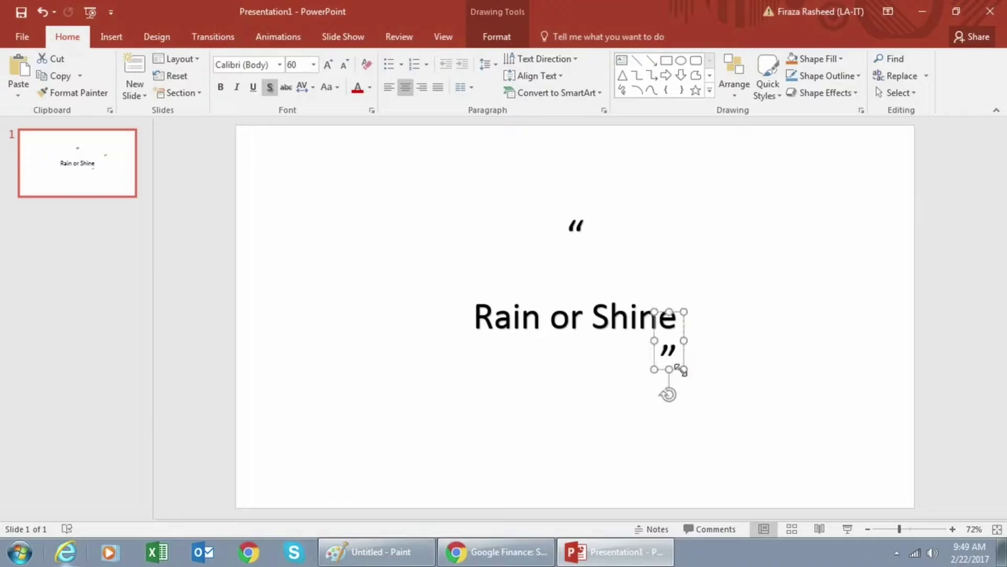
click(584, 228)
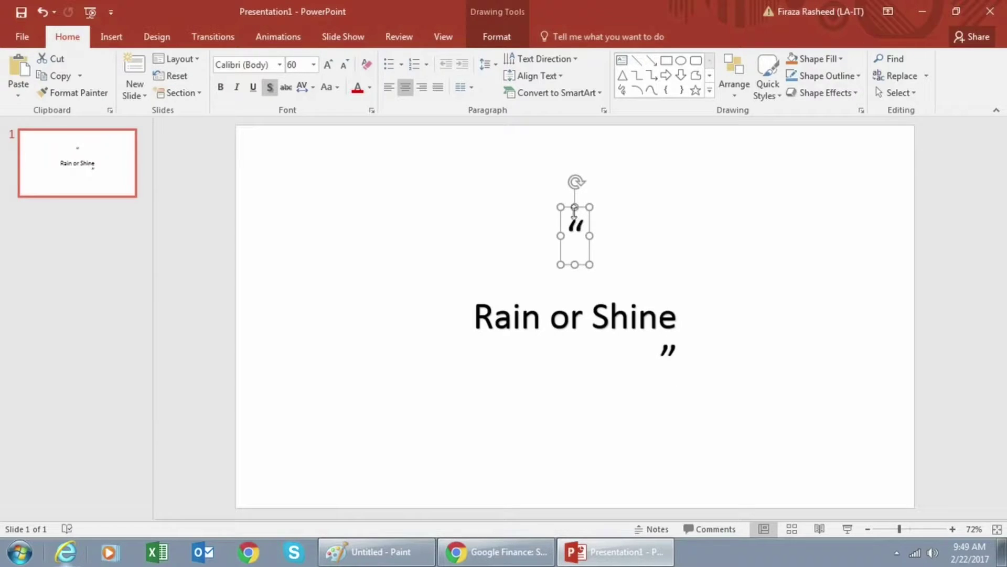
drag(564, 214, 473, 268)
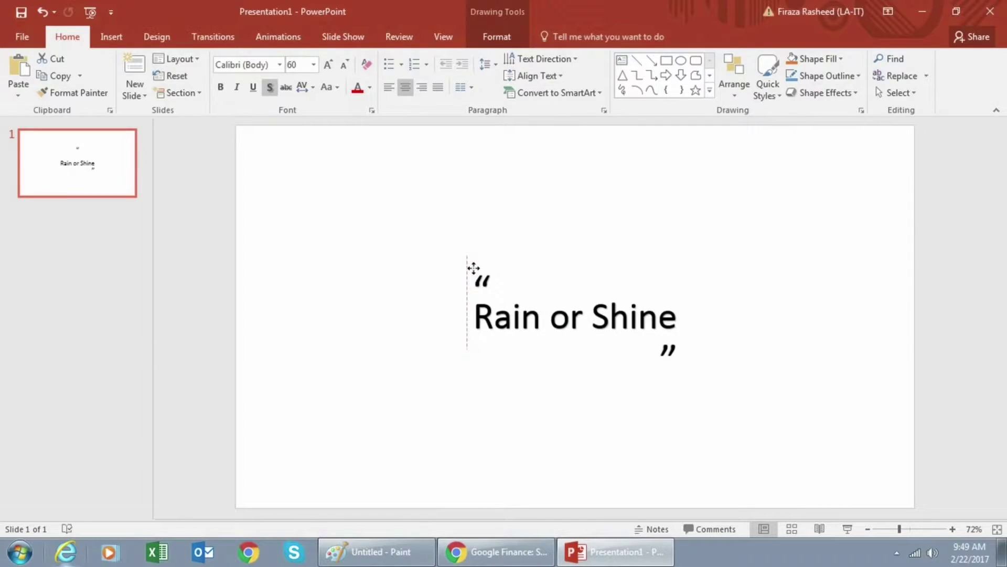
Enlarge the 'Rain or Shine' text with a bigger font size.
drag(473, 268, 473, 268)
click(519, 323)
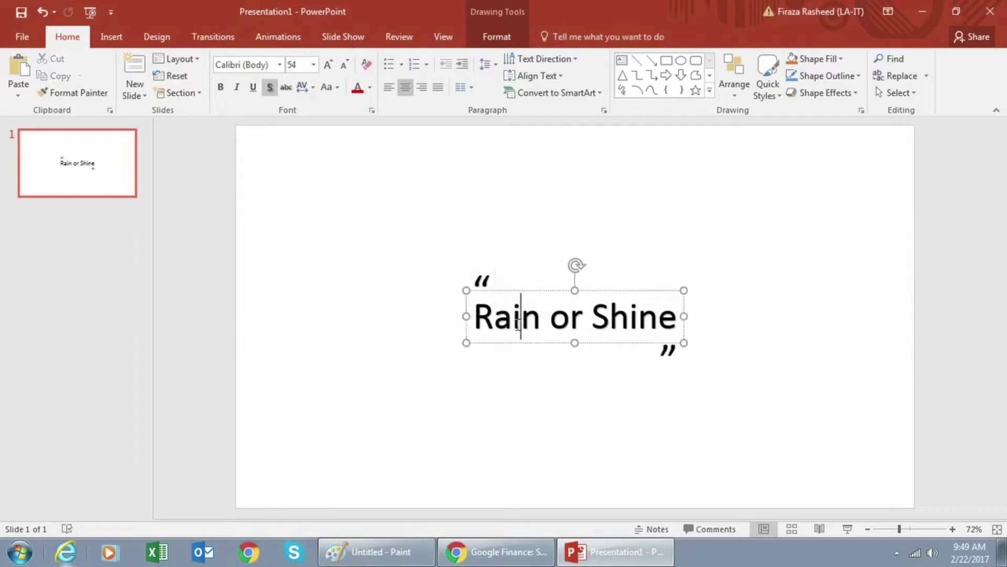
drag(475, 319, 680, 314)
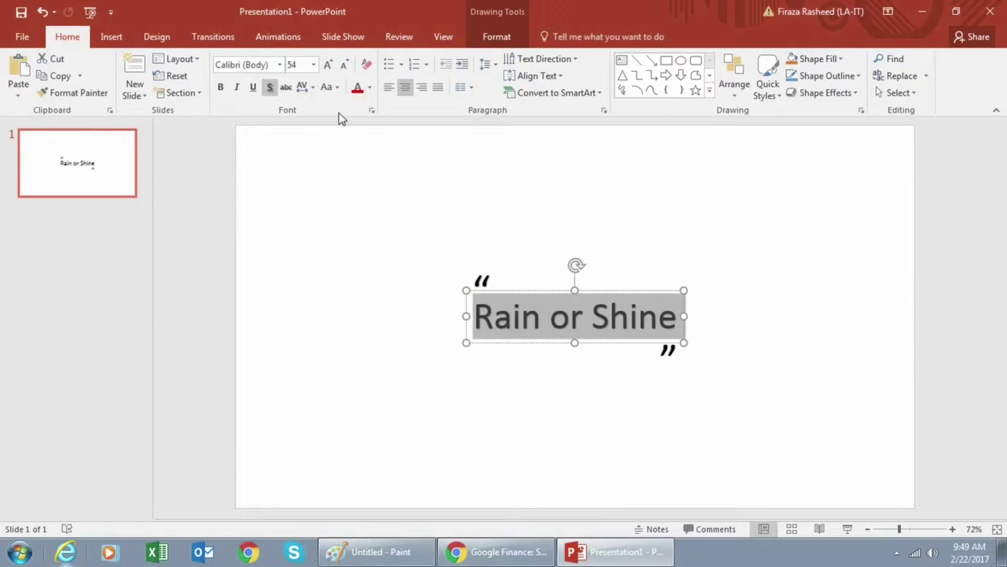
click(314, 67)
click(296, 335)
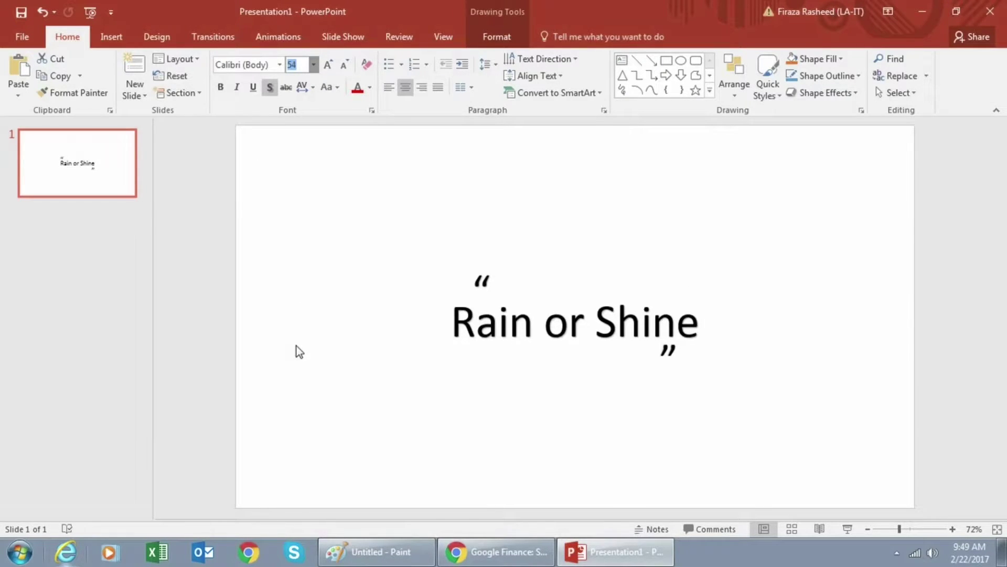
click(534, 368)
Align the opening quote with the text's left edge and the closing quote with its right edge.
click(478, 276)
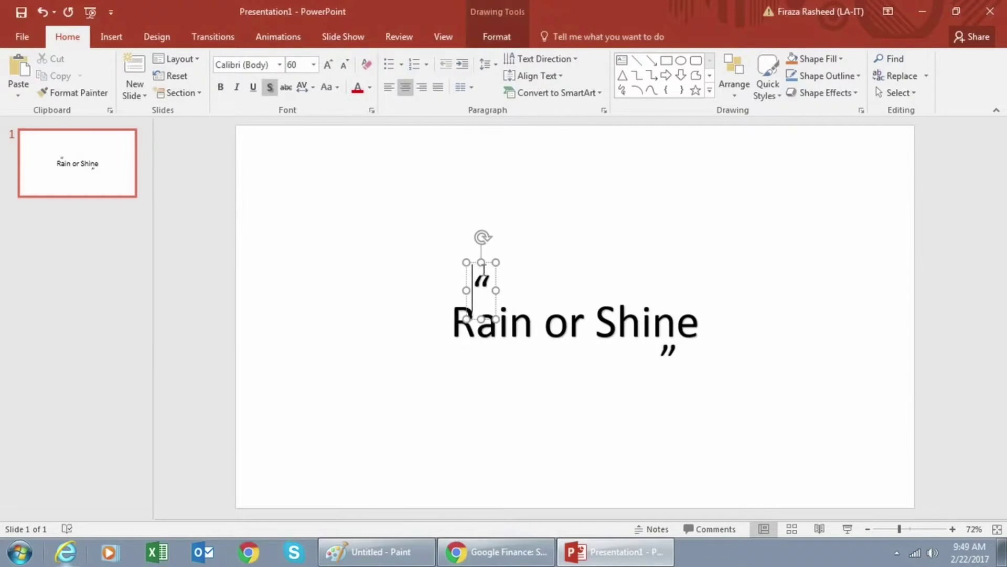
key(Escape)
key(Escape)
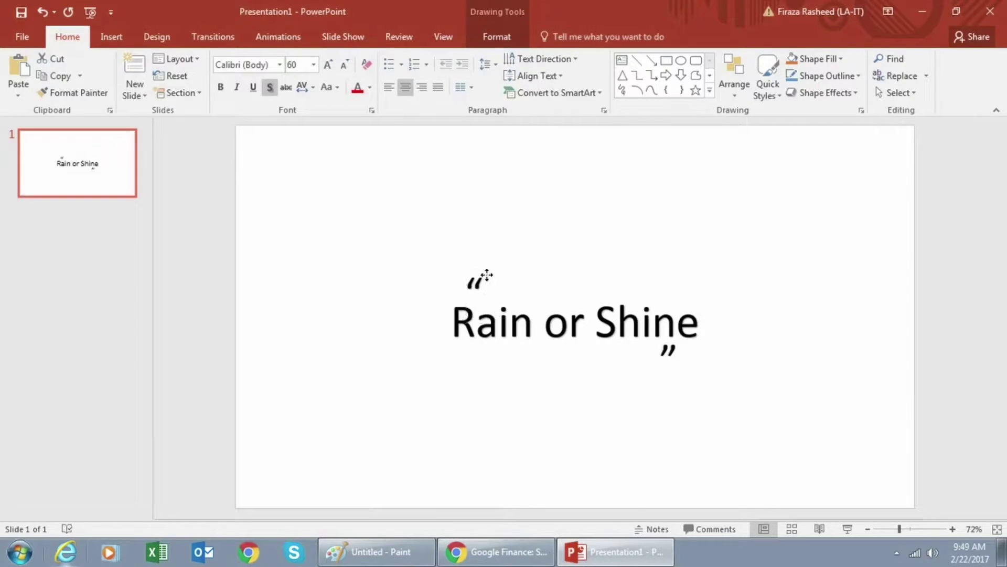
drag(487, 275, 479, 283)
click(665, 349)
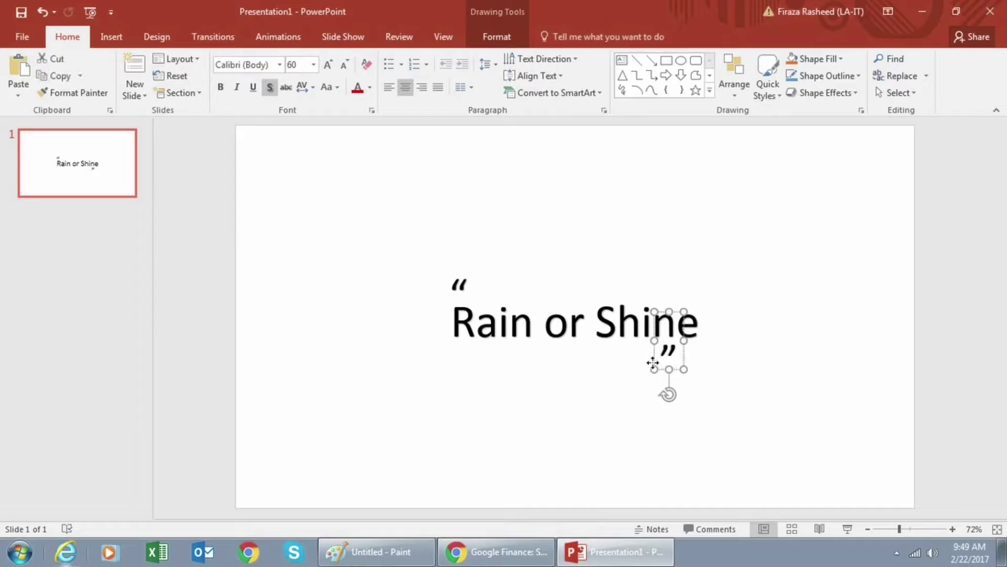
drag(653, 362, 669, 369)
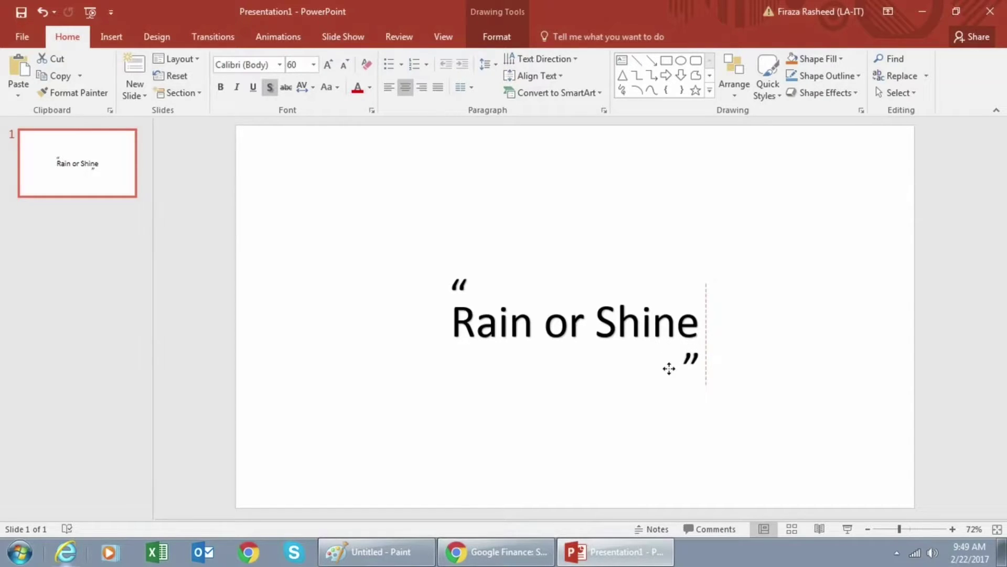
drag(669, 369, 678, 368)
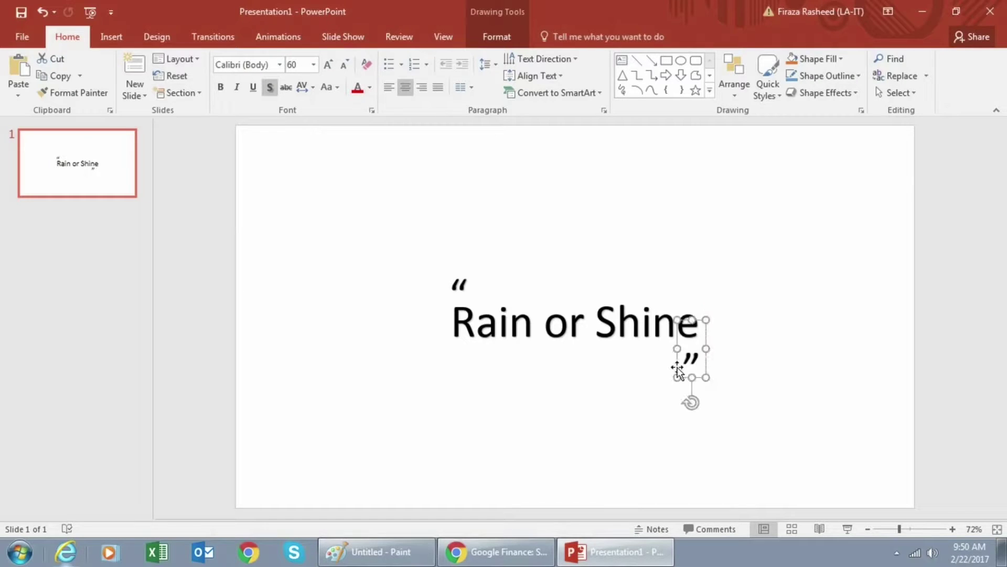
click(580, 439)
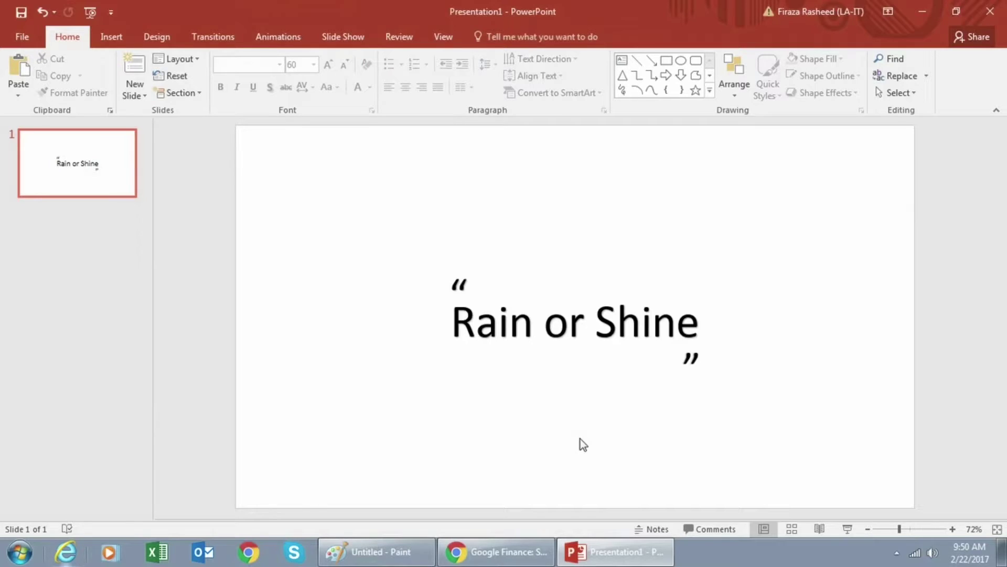
Draw a rectangle covering the whole slide, 13.33 by 7.5 inches.
drag(322, 231, 822, 455)
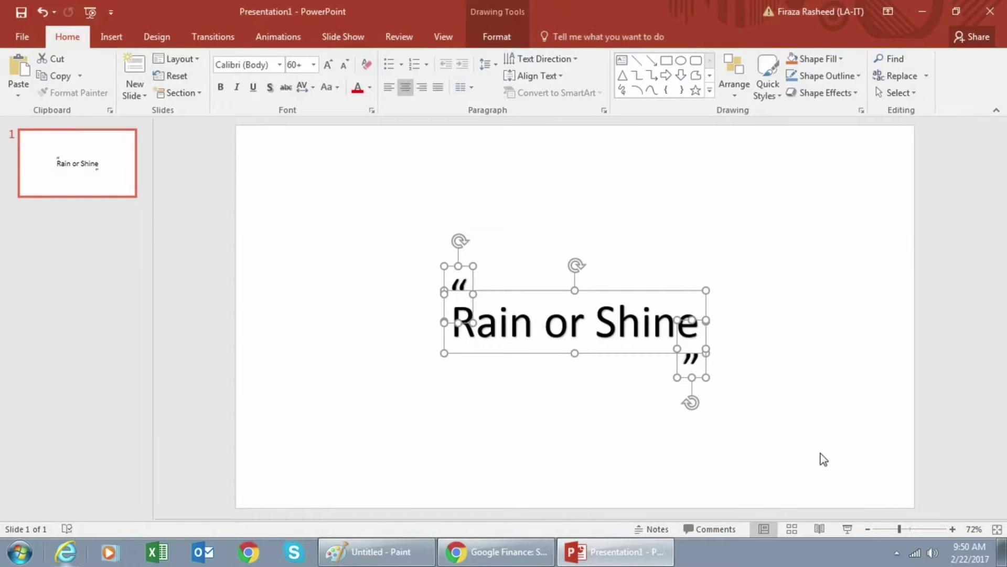
click(799, 241)
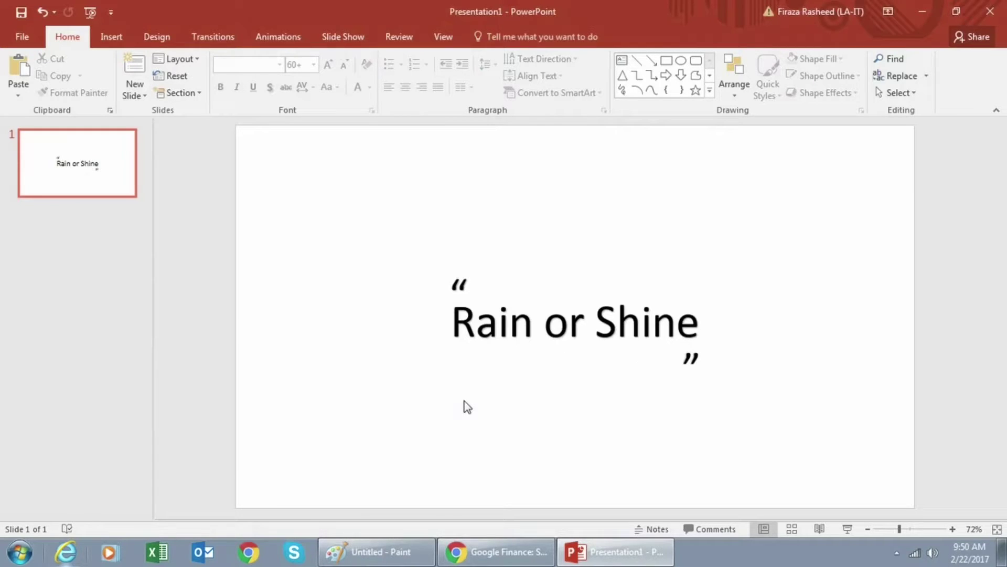
click(113, 37)
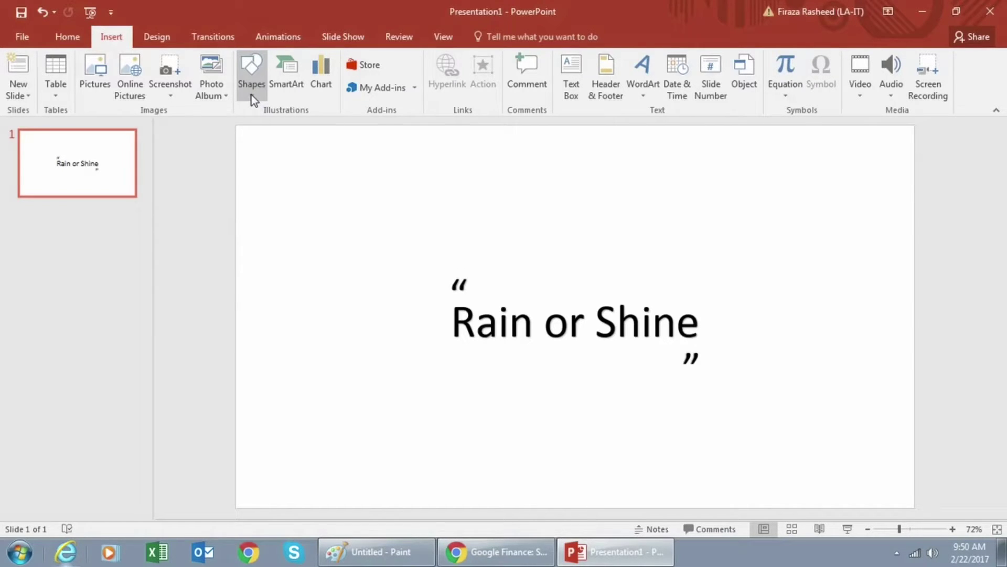
click(246, 207)
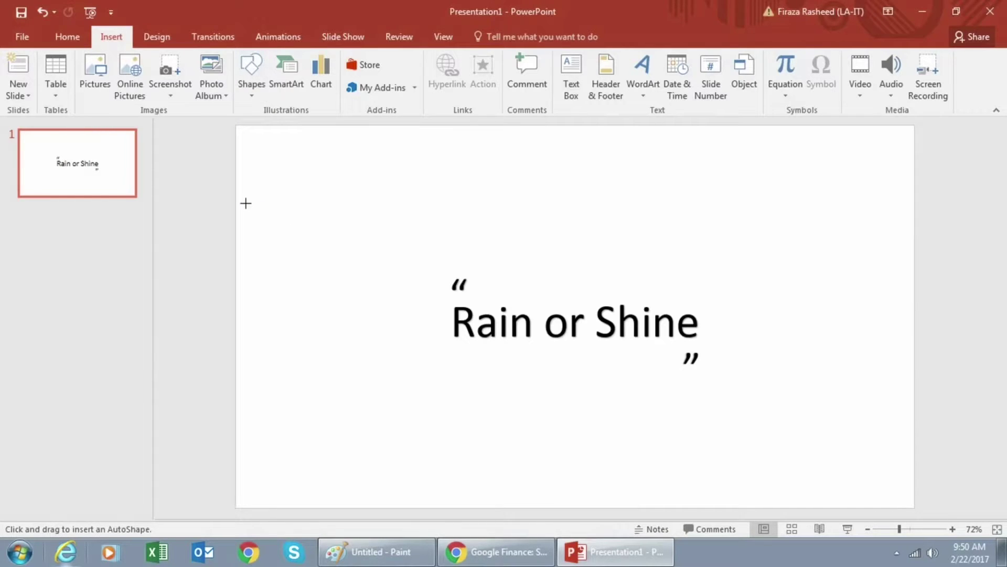
mouse_move(236, 126)
mouse_down()
mouse_move(822, 321)
mouse_move(906, 465)
mouse_move(912, 506)
mouse_up()
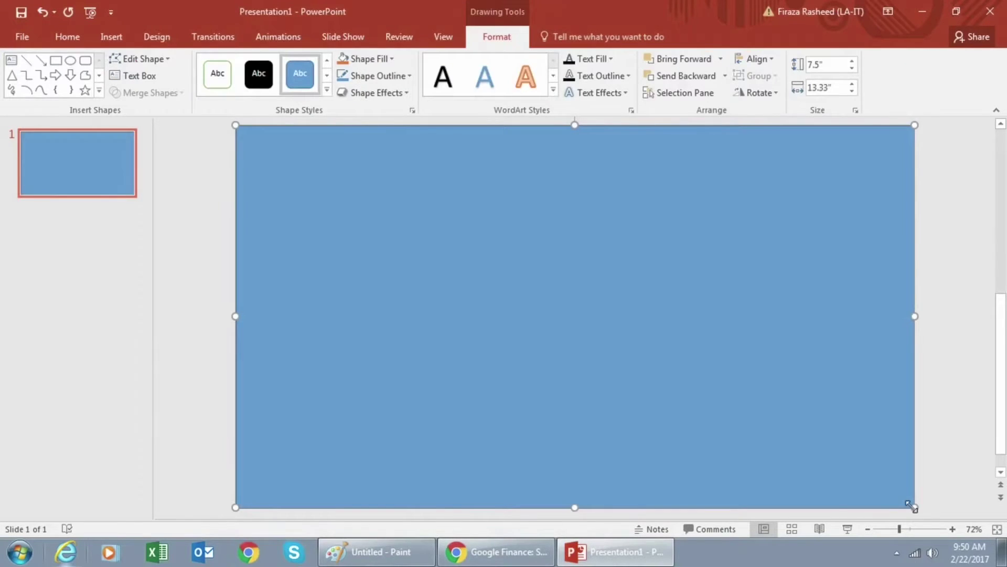
Send the rectangle to the back and fill it Gray, Accent 3, Lighter 40%.
right_click(886, 467)
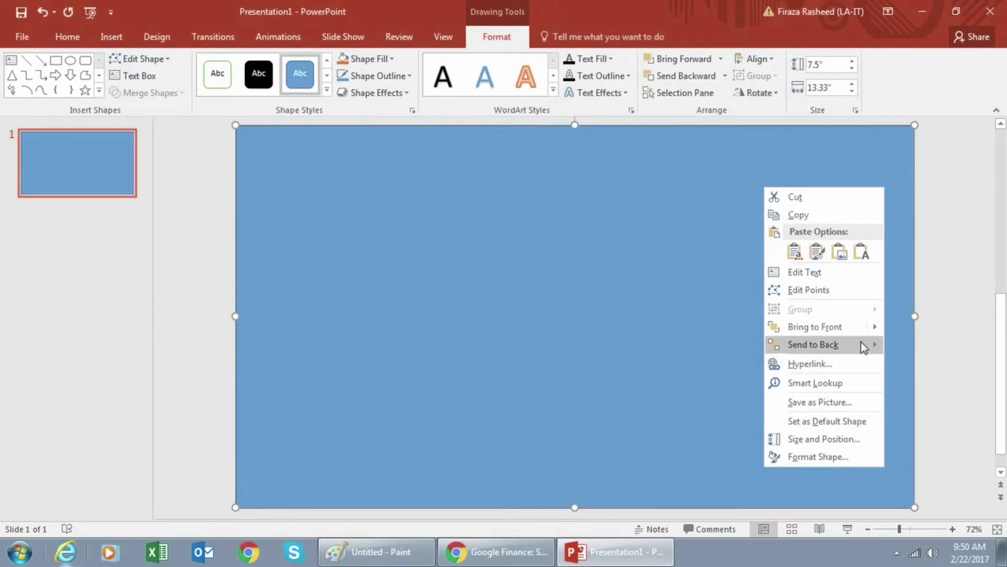
click(900, 347)
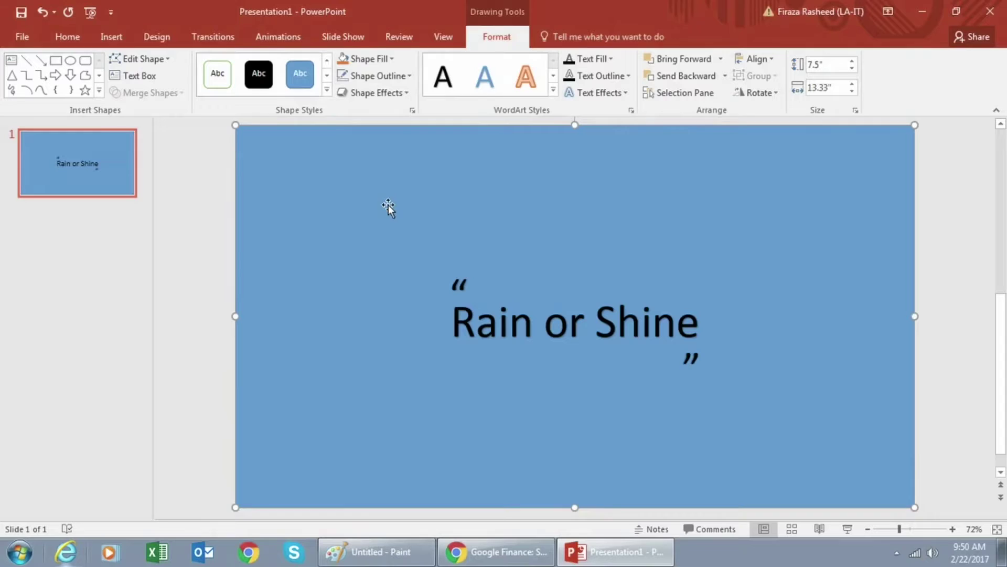
click(377, 60)
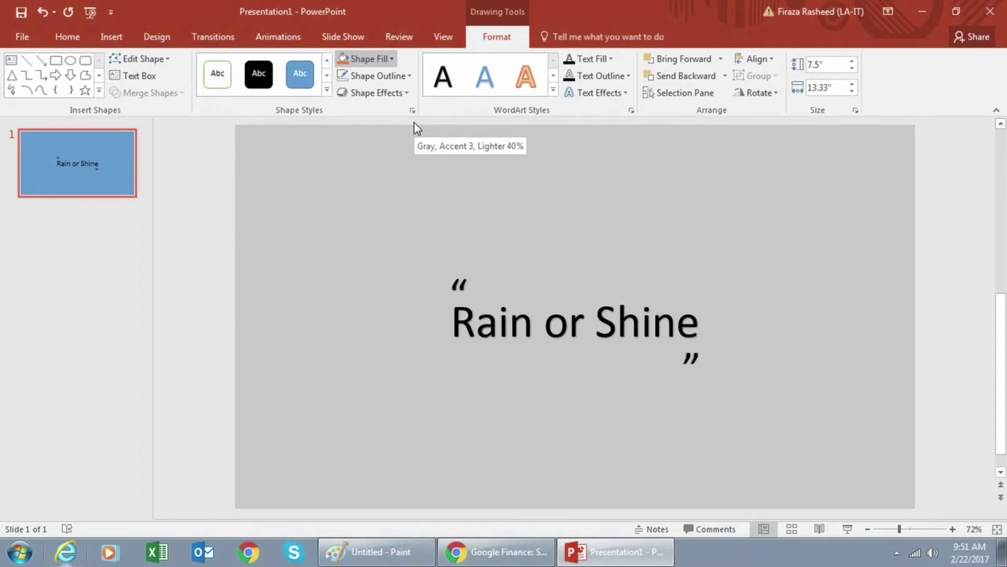
click(414, 123)
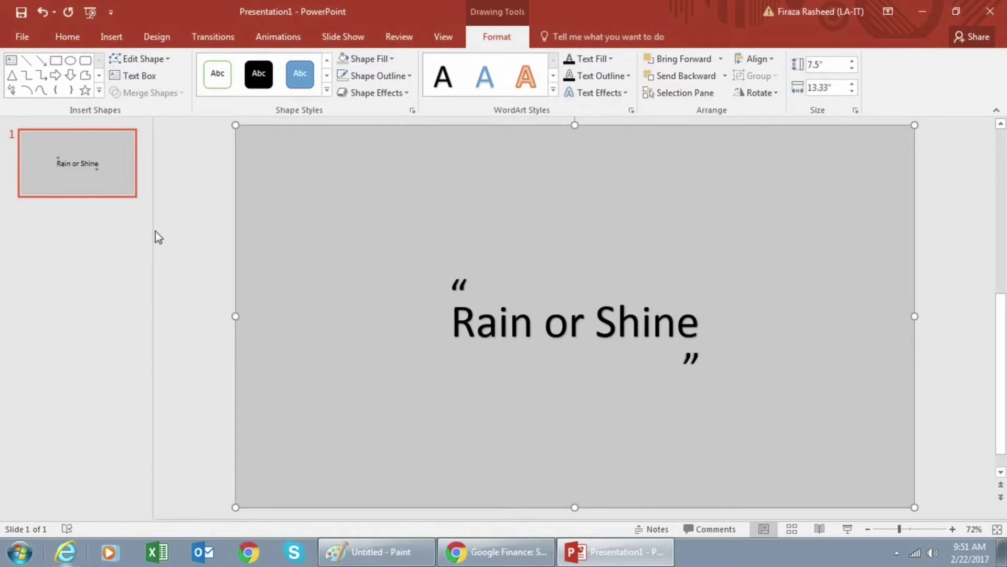
Duplicate slide 1 as a new slide 2.
click(106, 184)
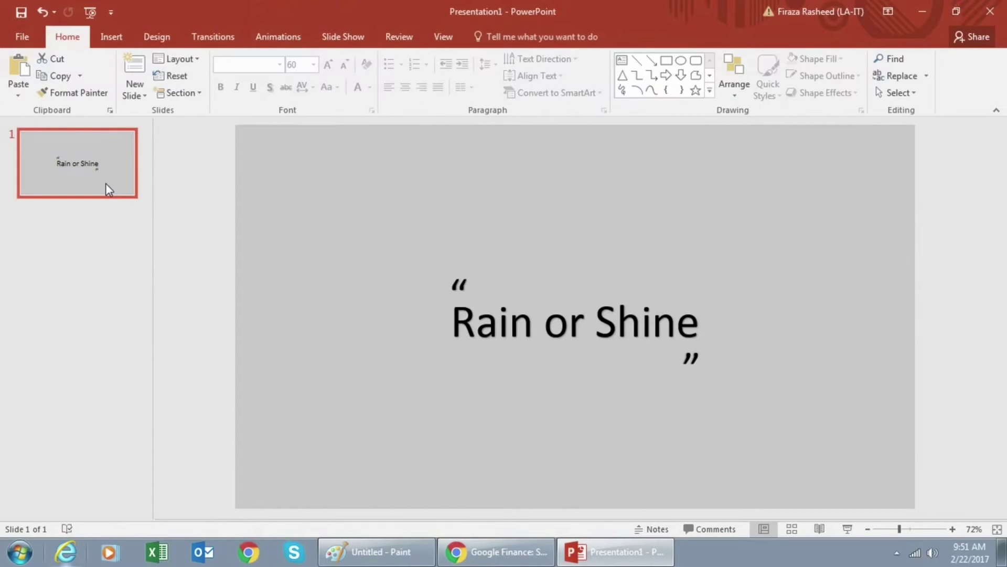
right_click(108, 188)
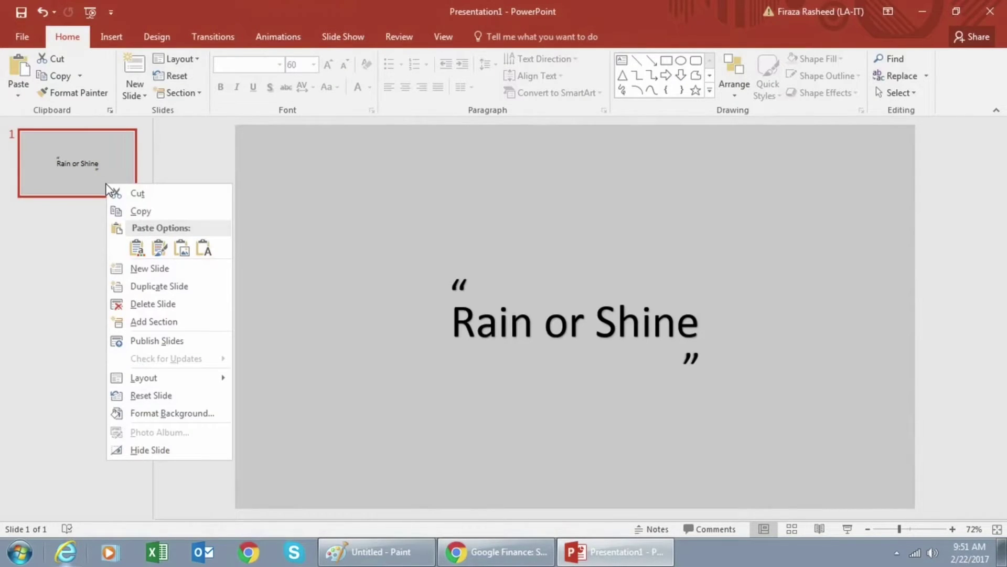
click(143, 286)
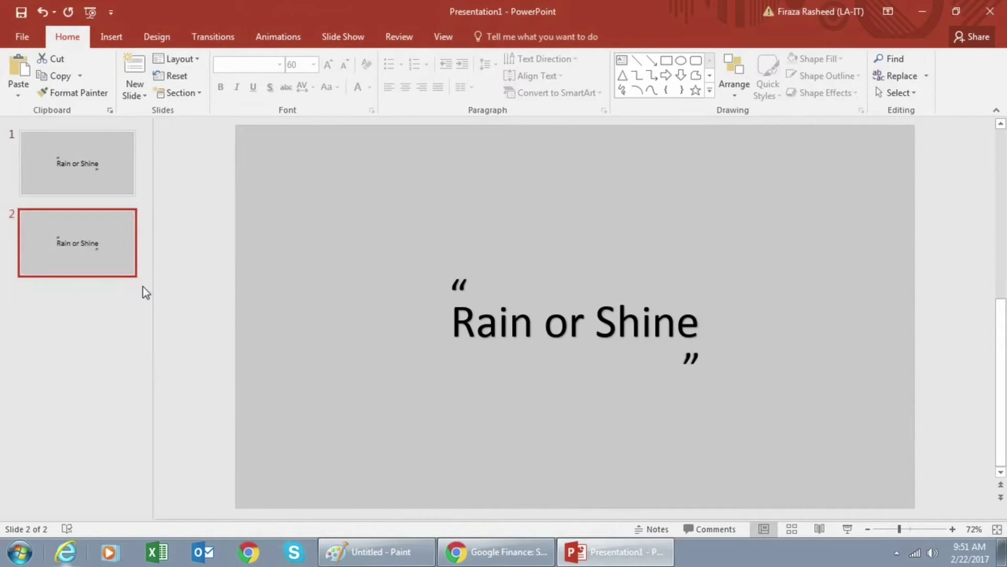
Fill slide 2's background rectangle Orange, Accent 2.
click(298, 357)
click(496, 37)
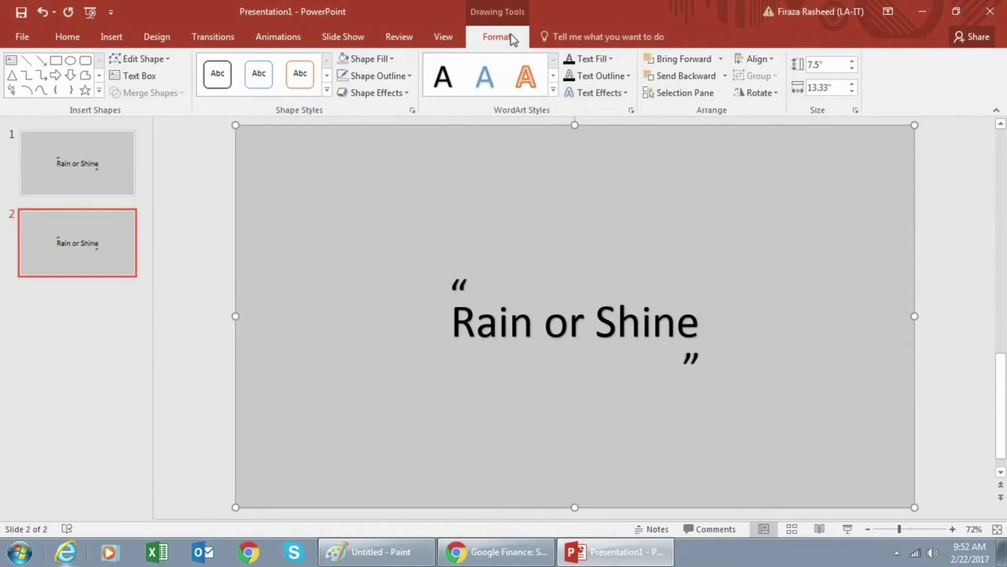
click(393, 58)
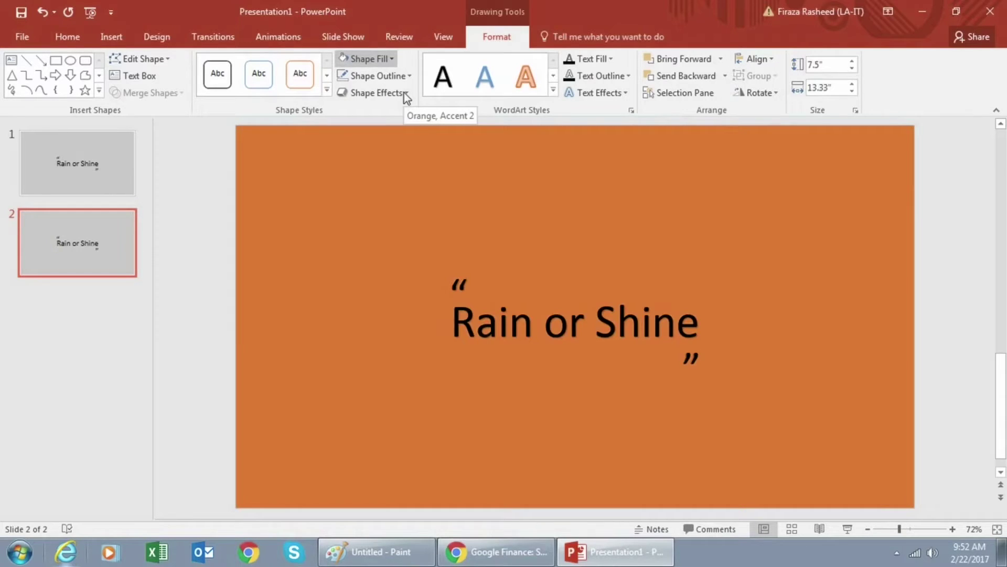
click(404, 94)
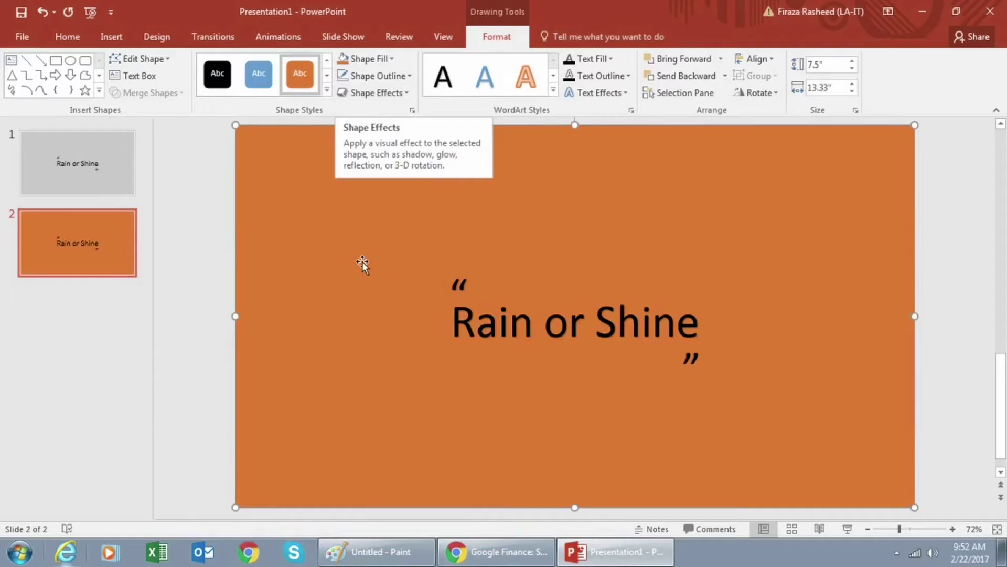
Undo the last change, then copy slide 2's Rain or Shine text, both quote marks and orange rectangle.
key(ctrl+z)
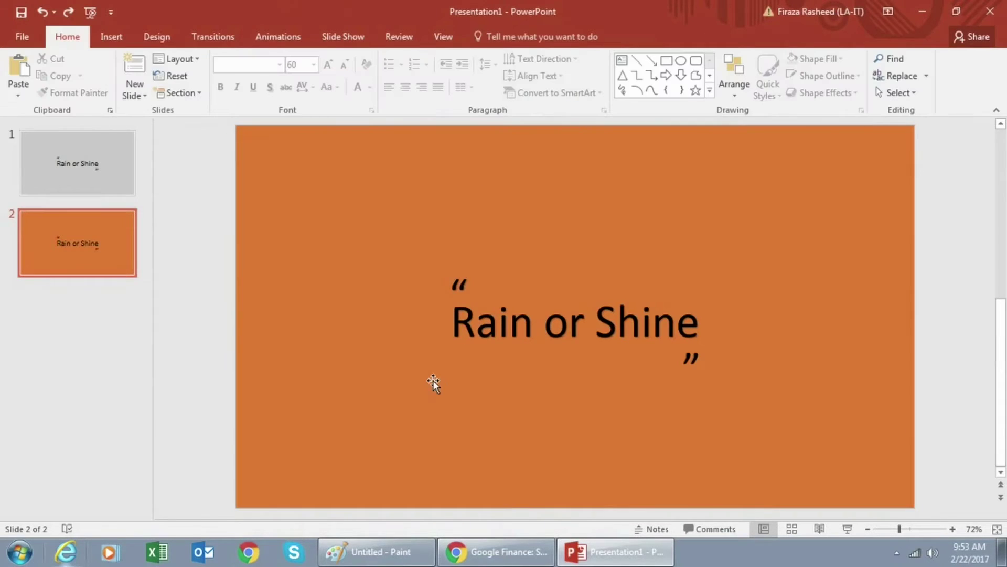
click(460, 337)
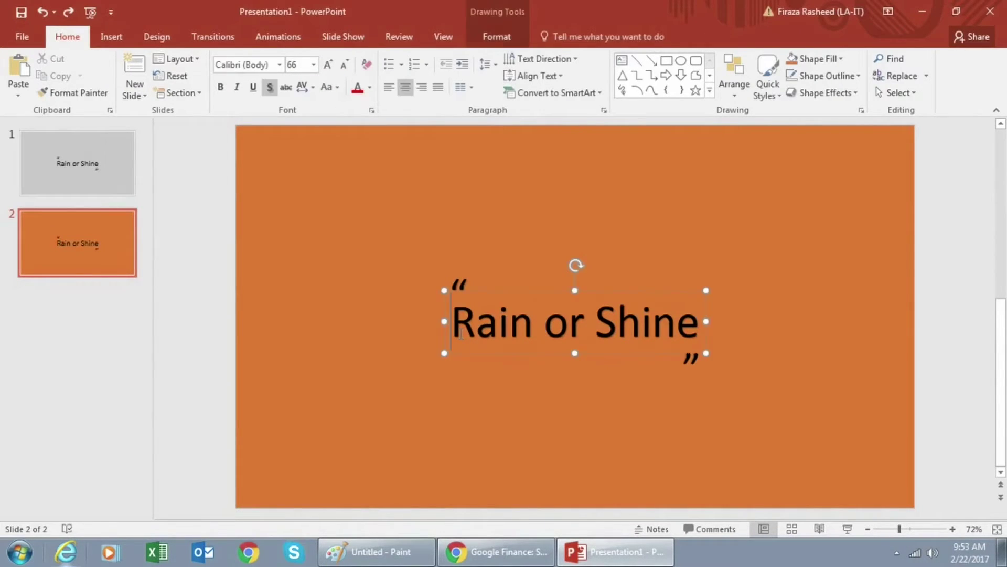
shift+click(460, 283)
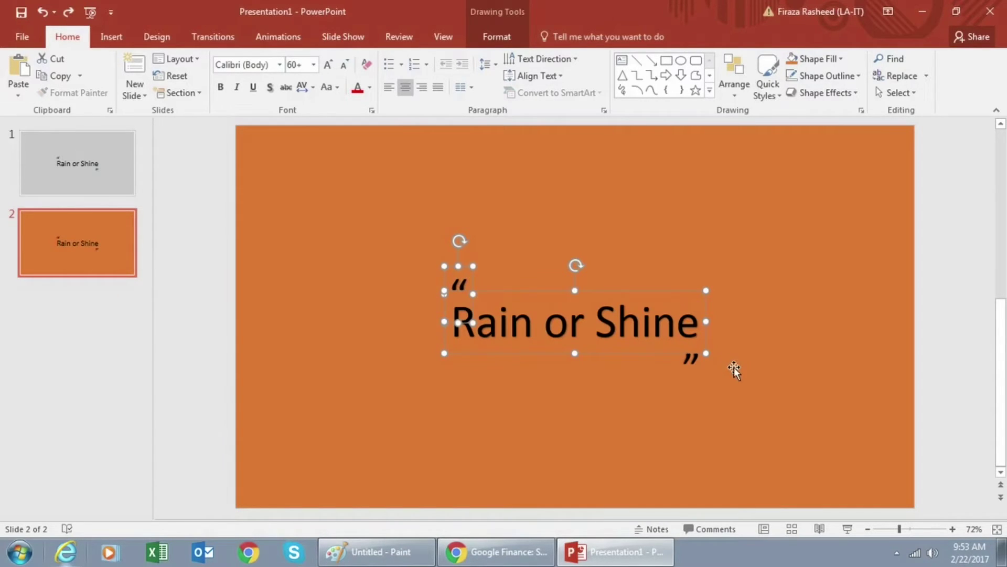
shift+click(692, 359)
shift+click(814, 385)
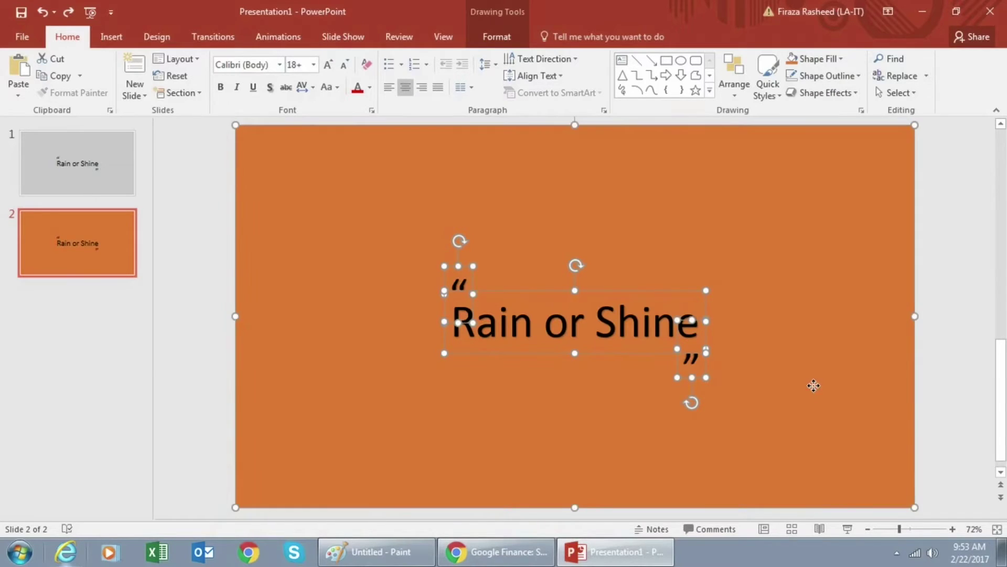
right_click(814, 388)
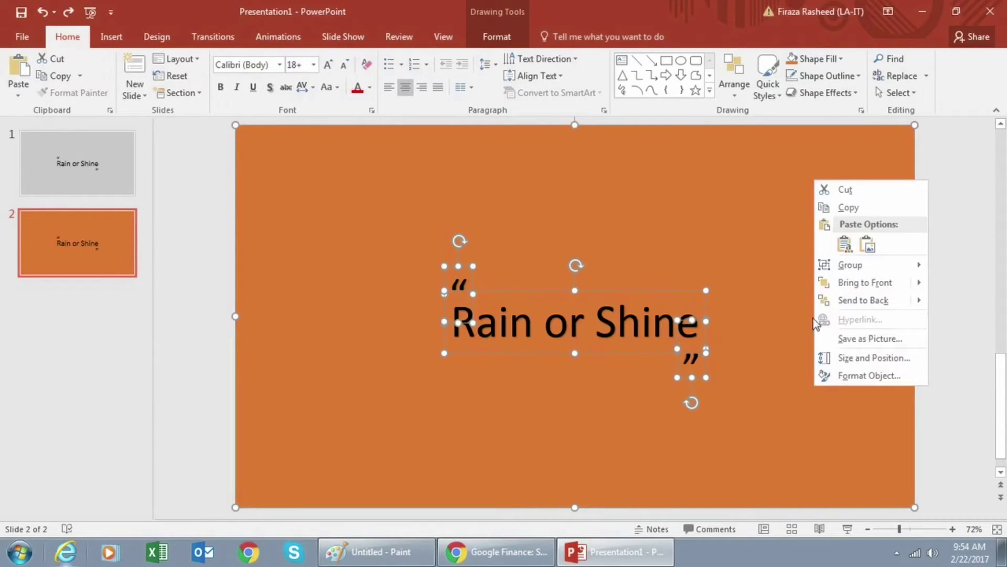
click(849, 209)
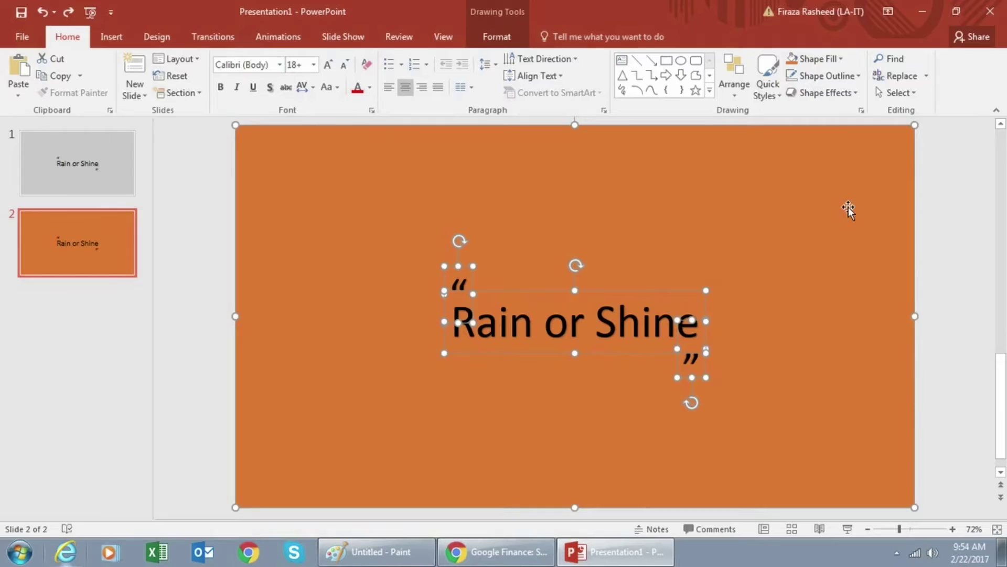
Paste the copied shapes onto slide 1 as a single picture and close Design Ideas.
click(120, 168)
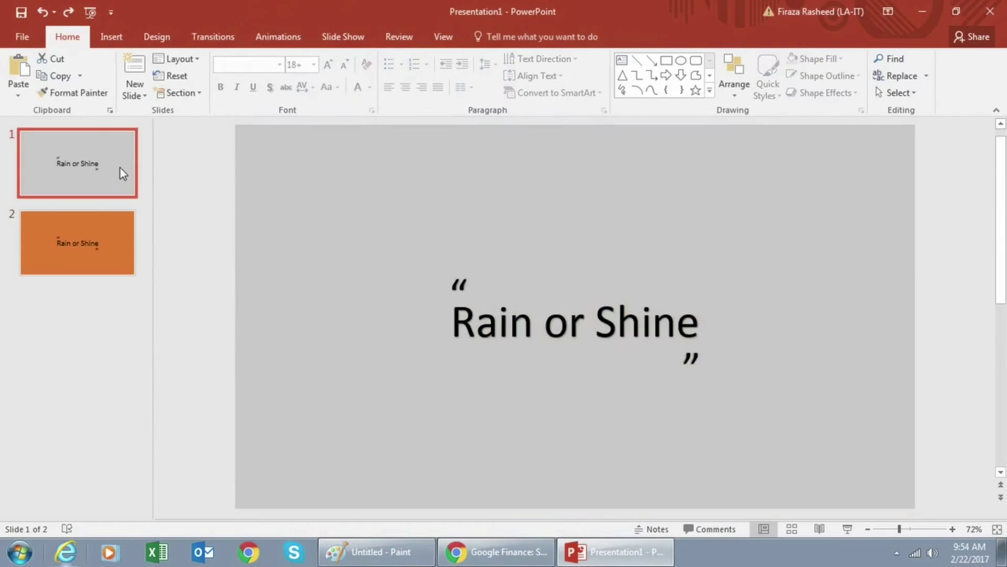
right_click(342, 209)
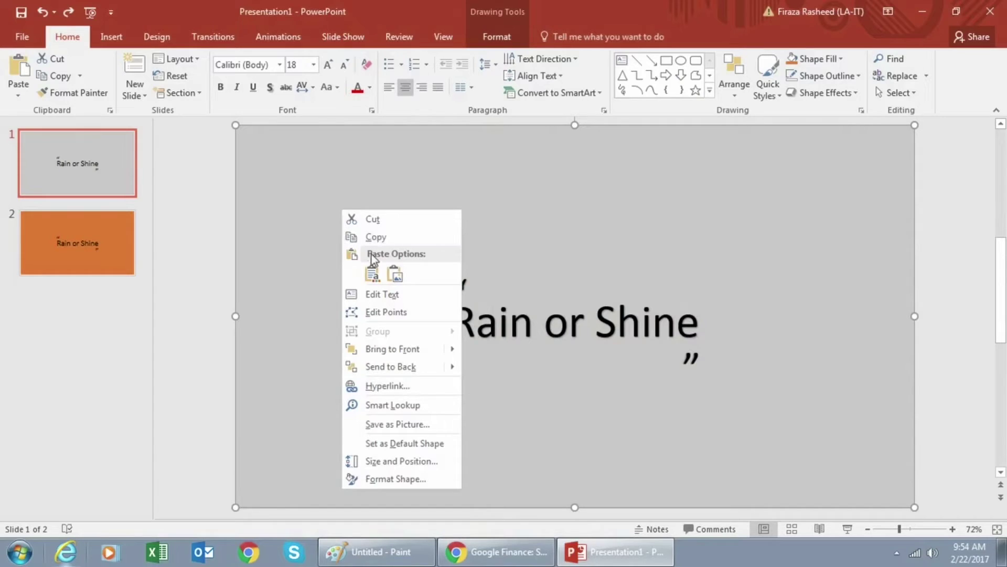
click(394, 275)
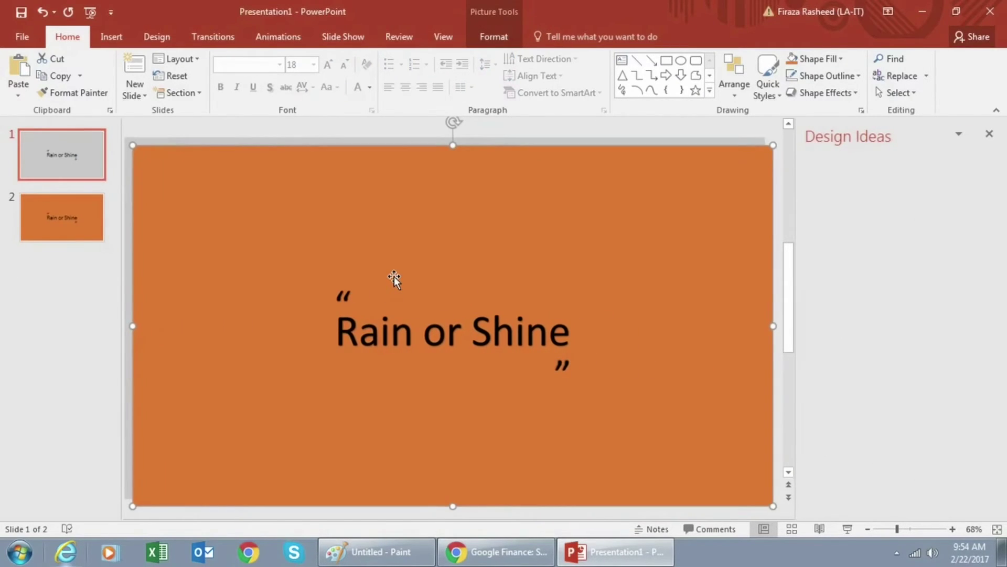
click(990, 134)
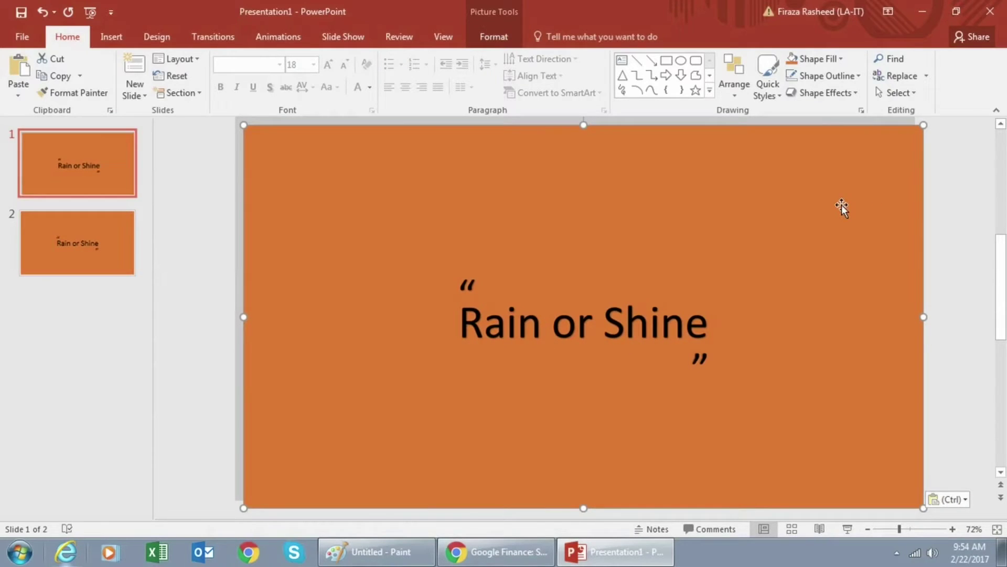
Align the pasted picture on slide 1 and crop it to a lightning-bolt shape.
drag(842, 204, 837, 199)
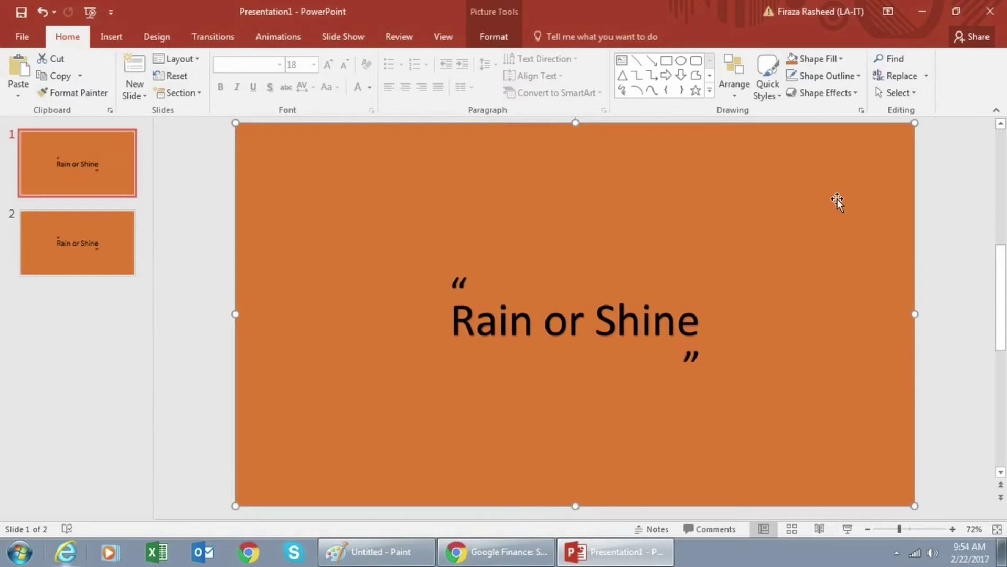
click(504, 35)
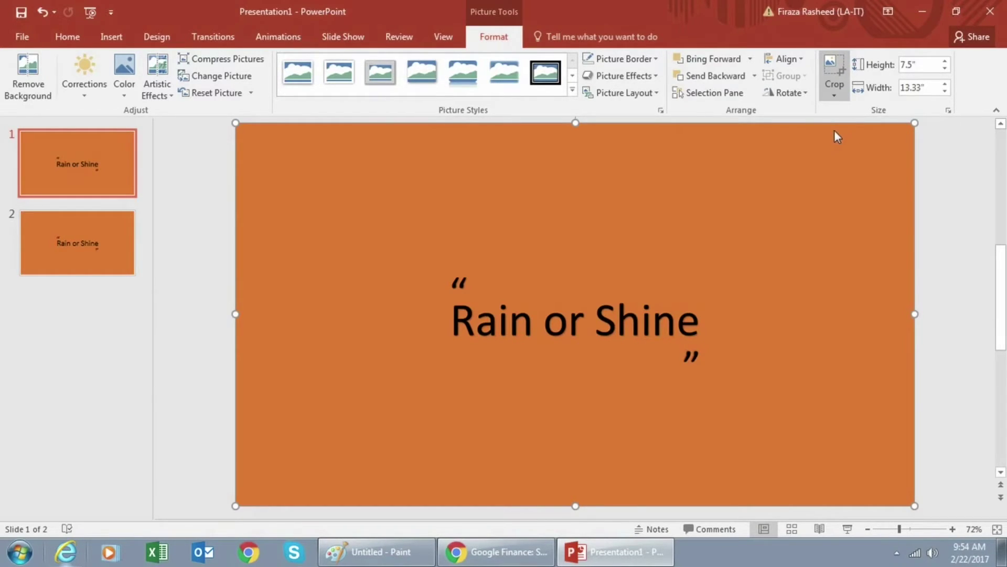
key(ctrl+z)
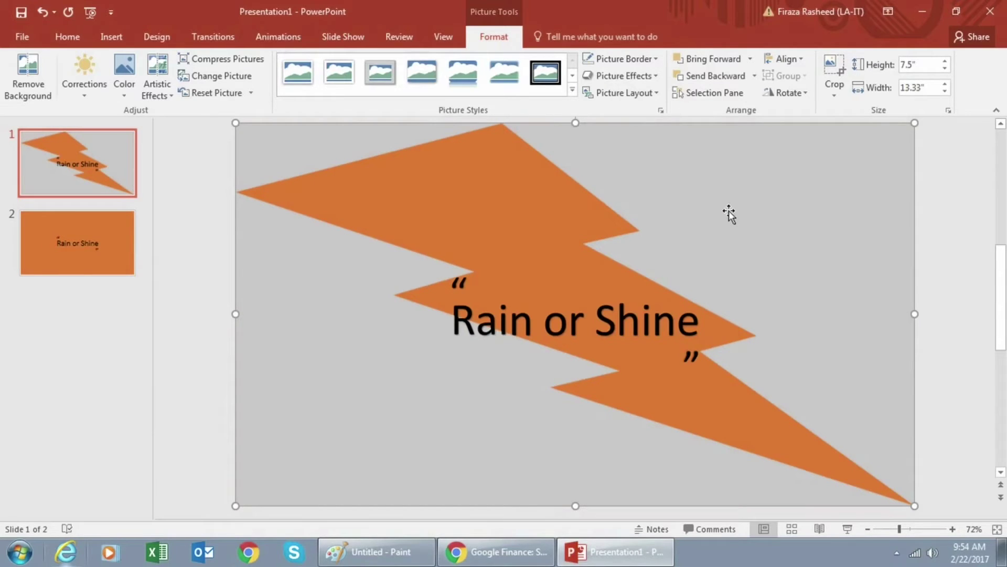
click(805, 95)
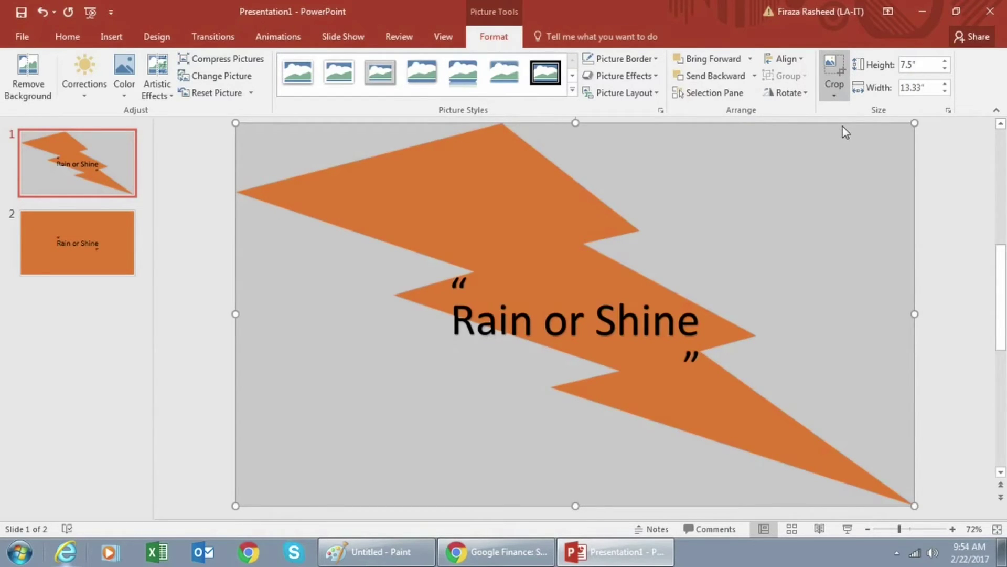
Restore the parallelogram crop and steepen its slant with two adjustment-handle drags.
key(ctrl+z)
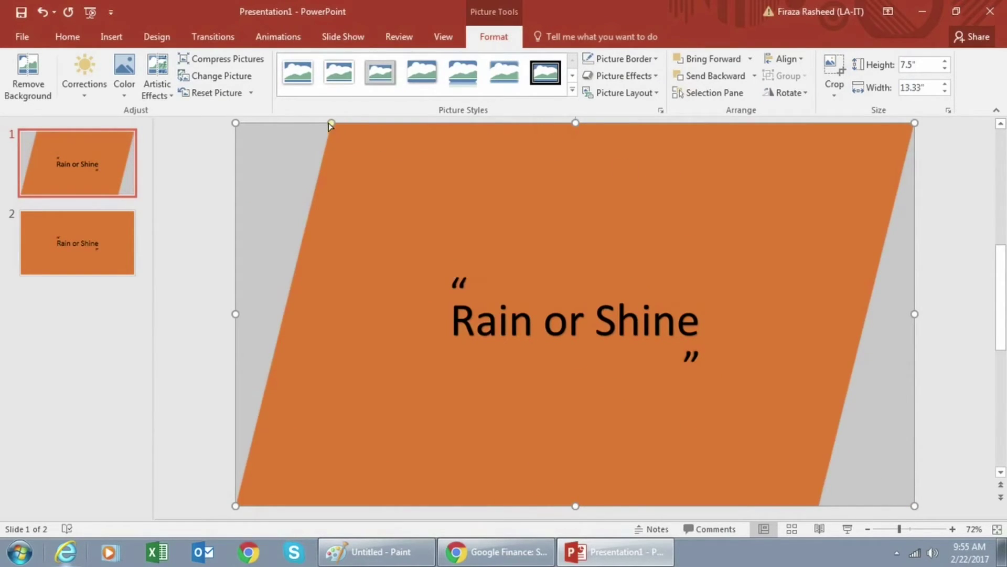
drag(332, 124, 521, 143)
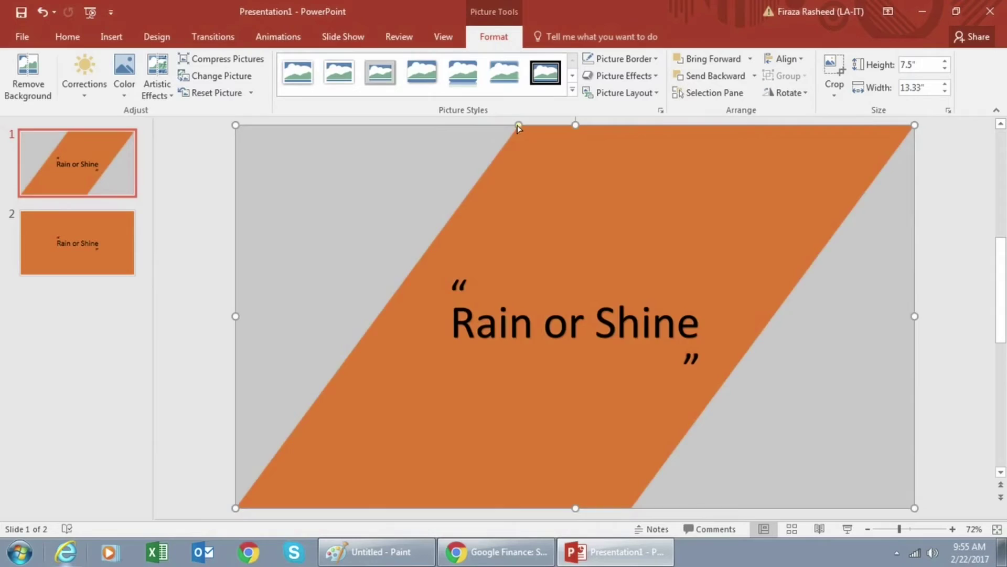
drag(519, 126, 629, 193)
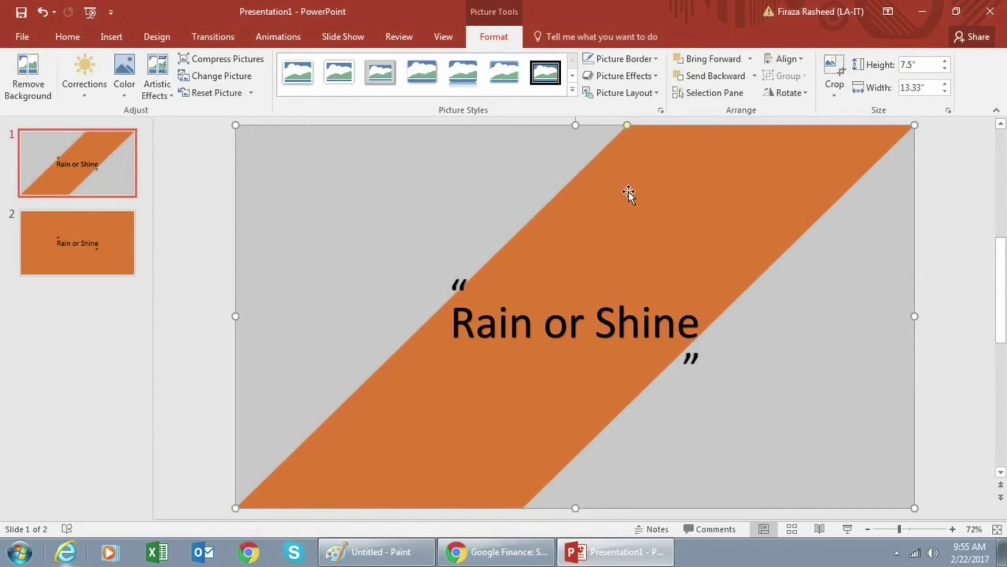
click(805, 93)
click(812, 138)
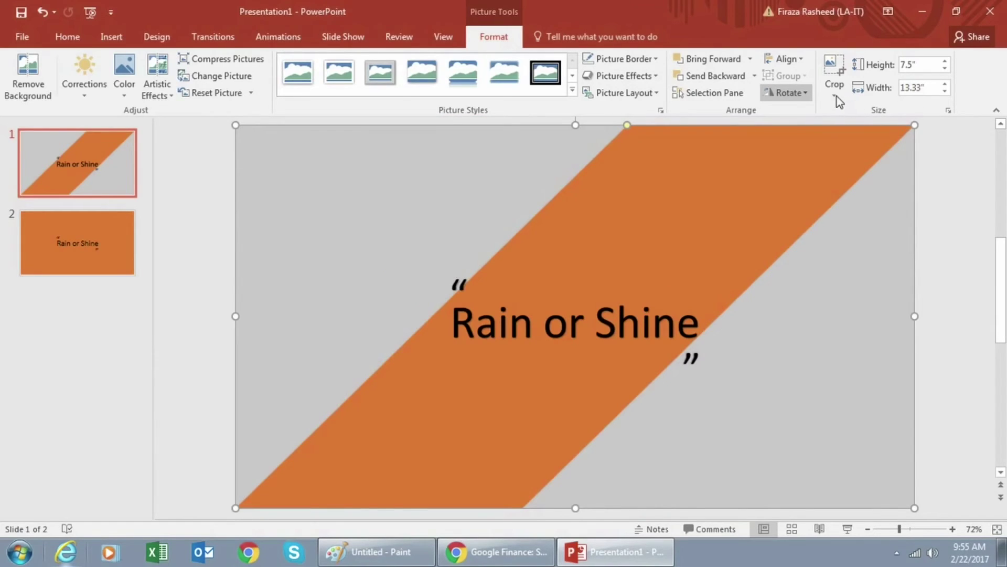
Try Cloud and Diamond crop shapes, ending with a Right Arrow crop.
click(836, 96)
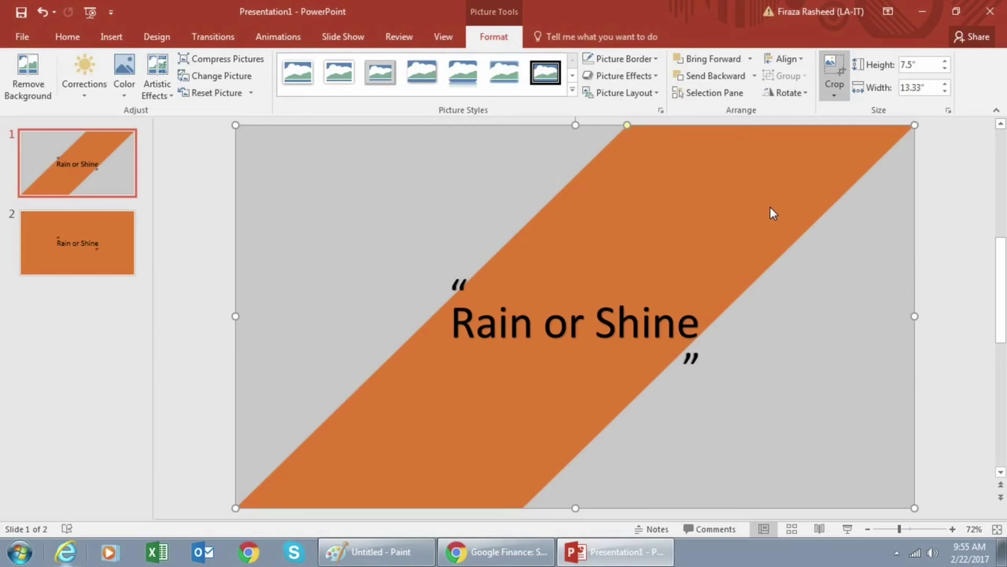
click(770, 207)
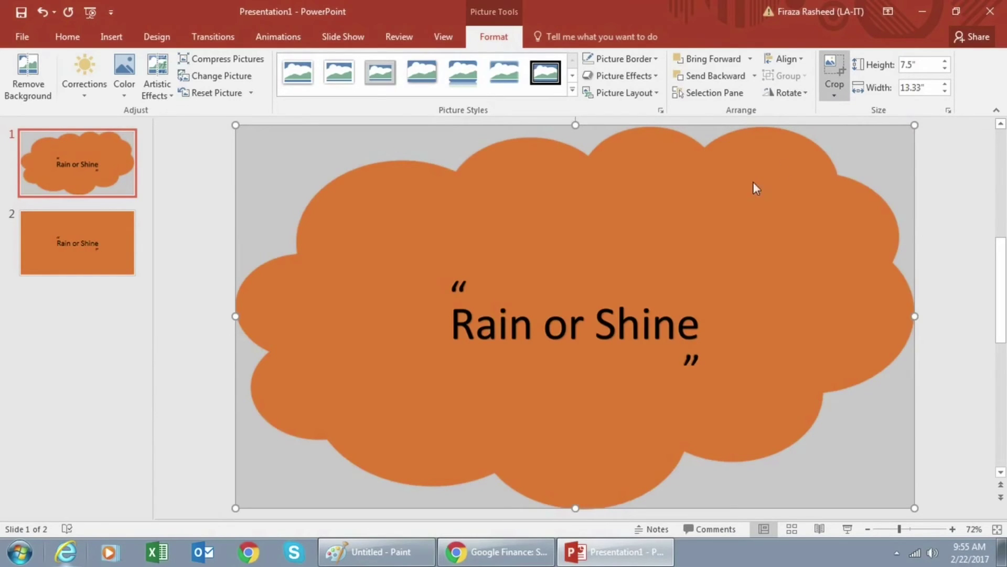
click(713, 182)
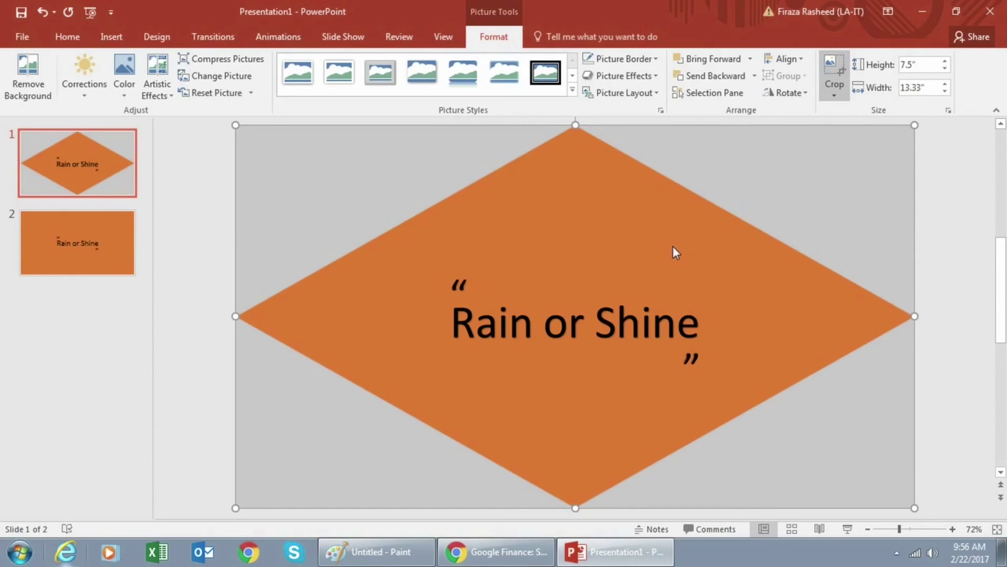
click(638, 252)
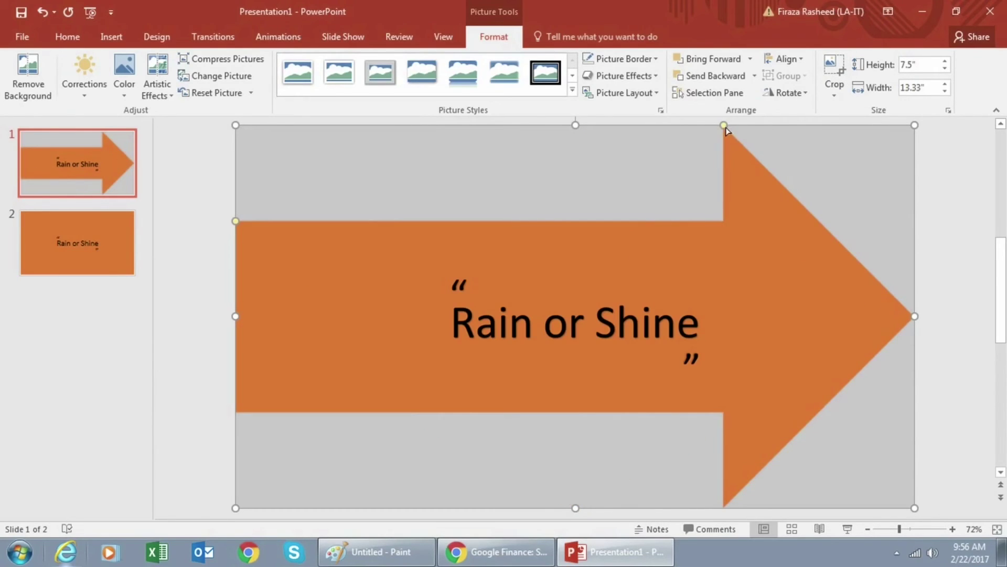
Reshape the arrow's head and shaft, then undo back to the diamond crop.
drag(724, 125, 334, 182)
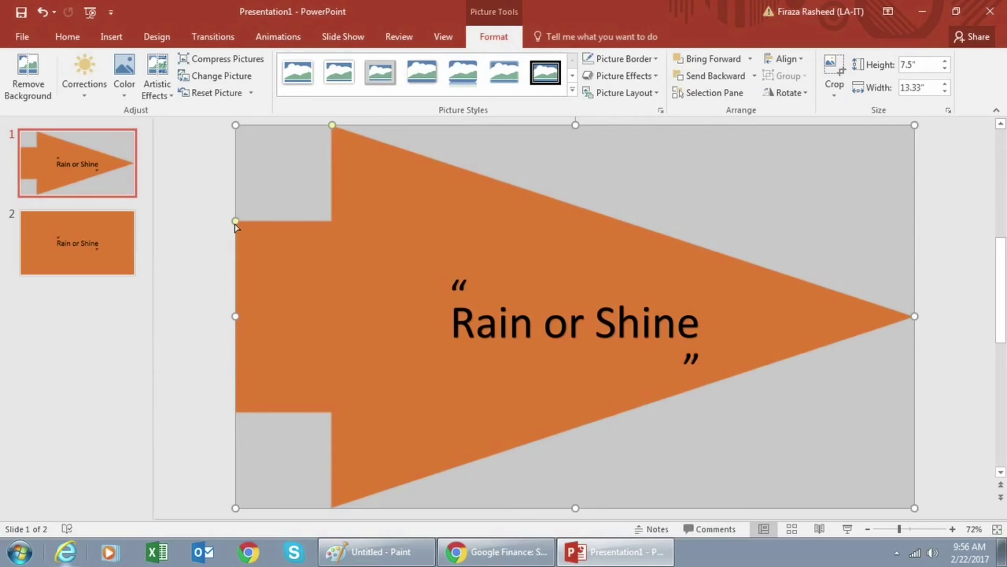
drag(235, 221, 264, 252)
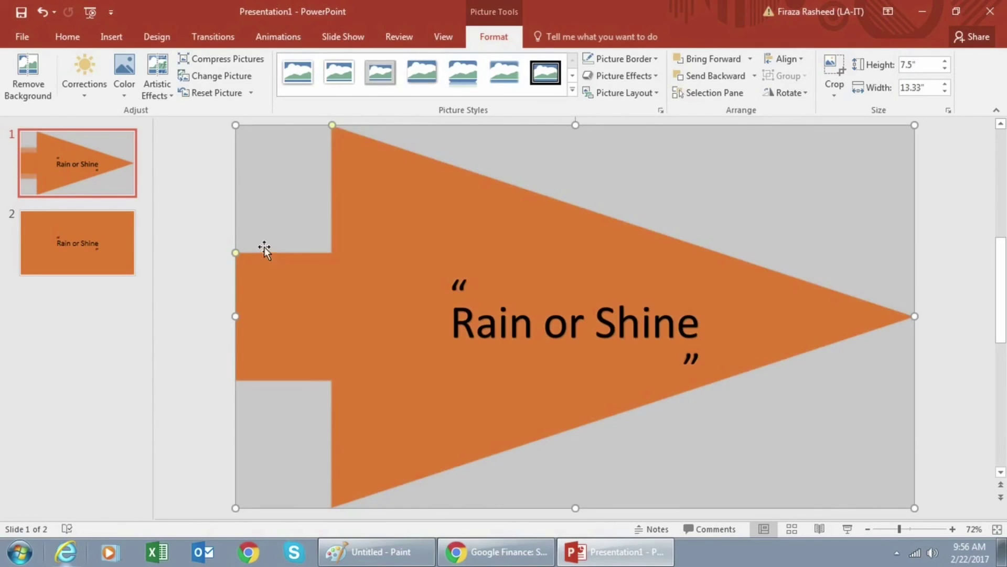
drag(332, 125, 603, 169)
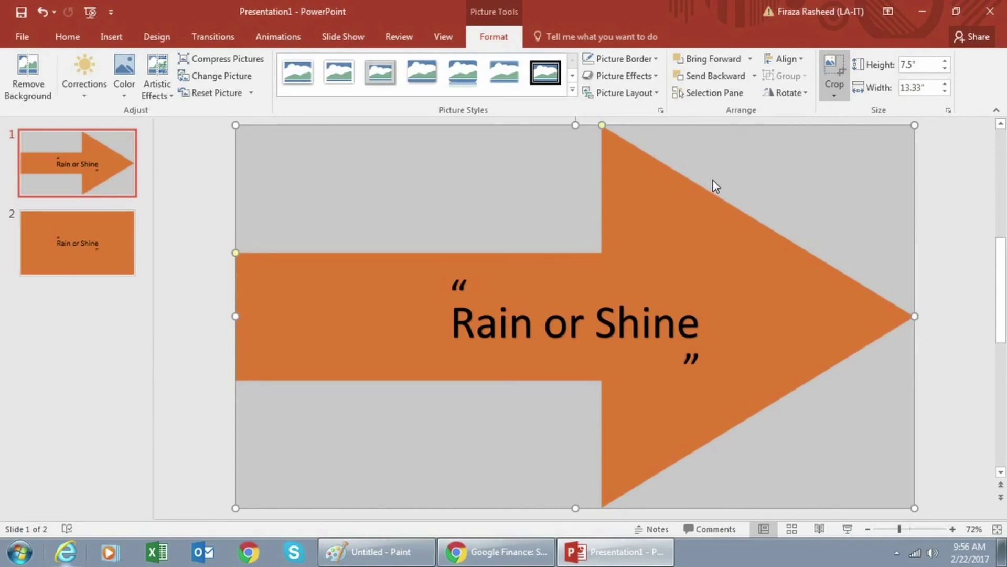
key(ctrl+z)
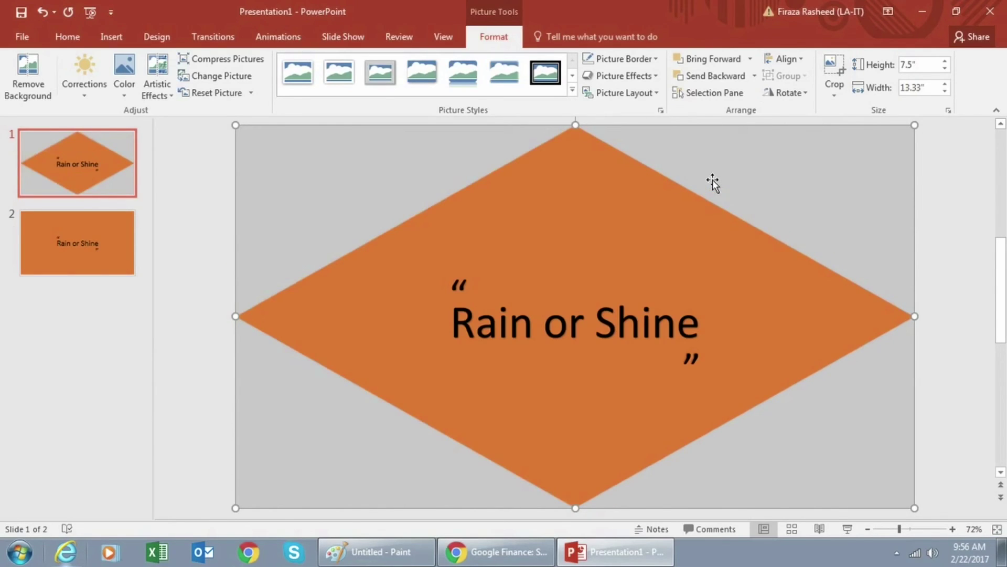